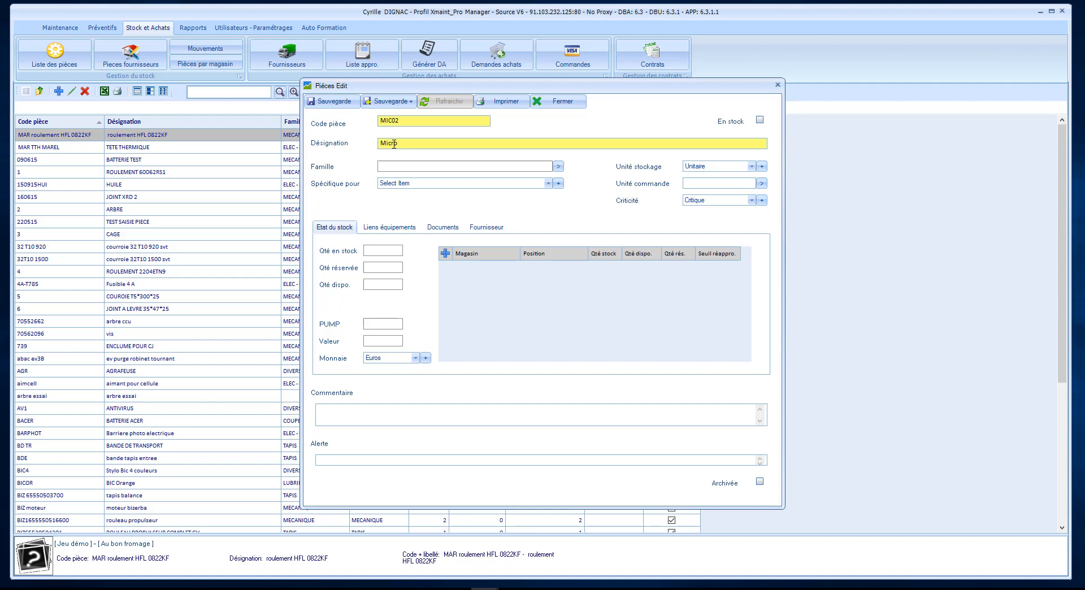
# Complete the part's designation as Micro Logitech, save it, and choose ELECTRICITE under ELEC - ELECTRO as its family.
pyautogui.write('Logitech')
pyautogui.click(336, 104)
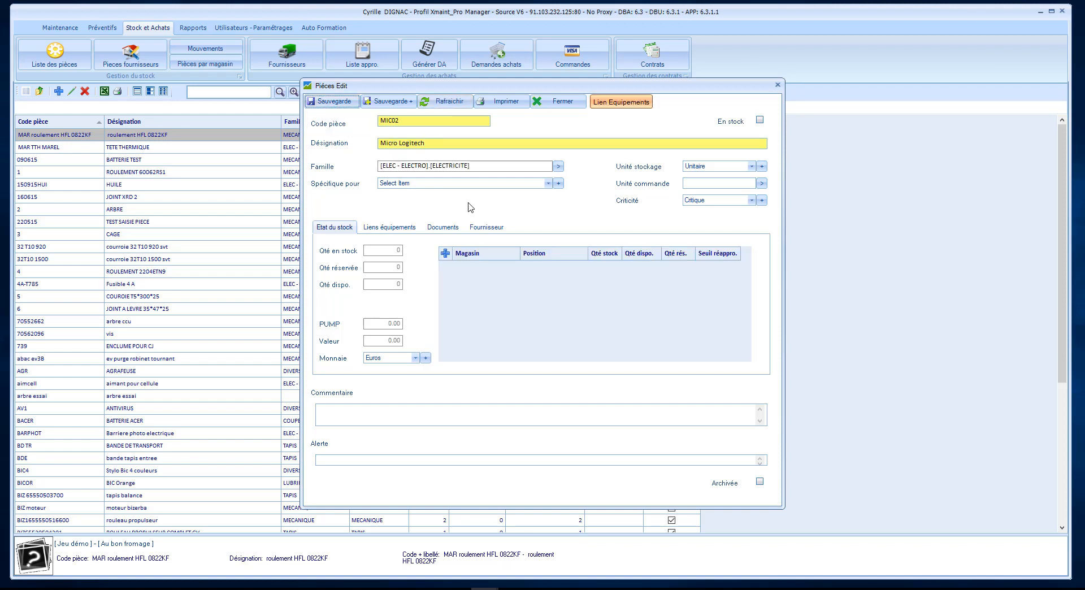
pyautogui.click(559, 167)
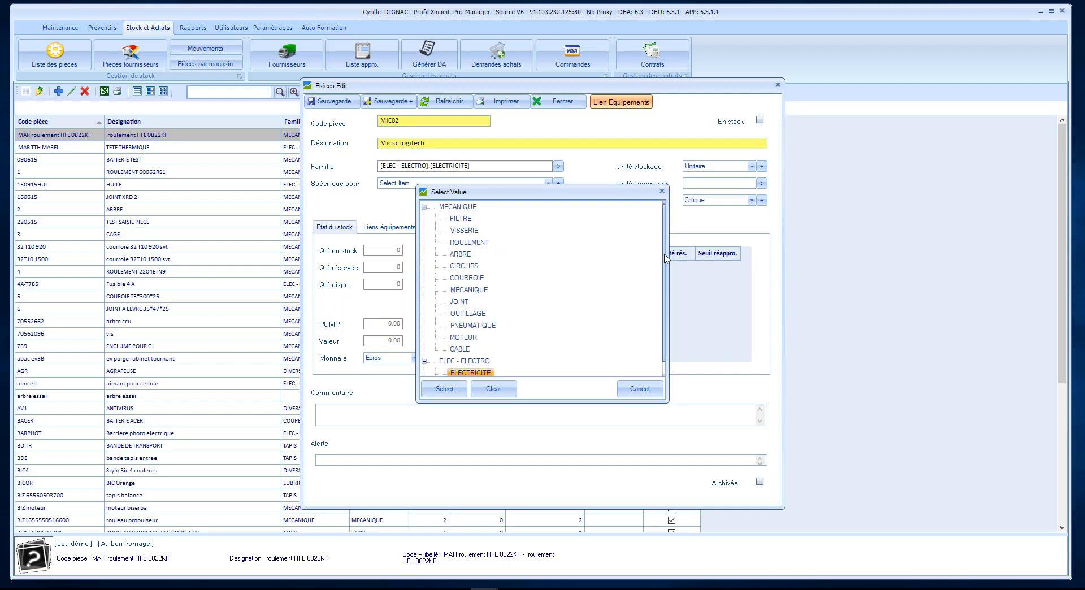
pyautogui.scroll(-5, 666, 258)
pyautogui.scroll(2, 667, 266)
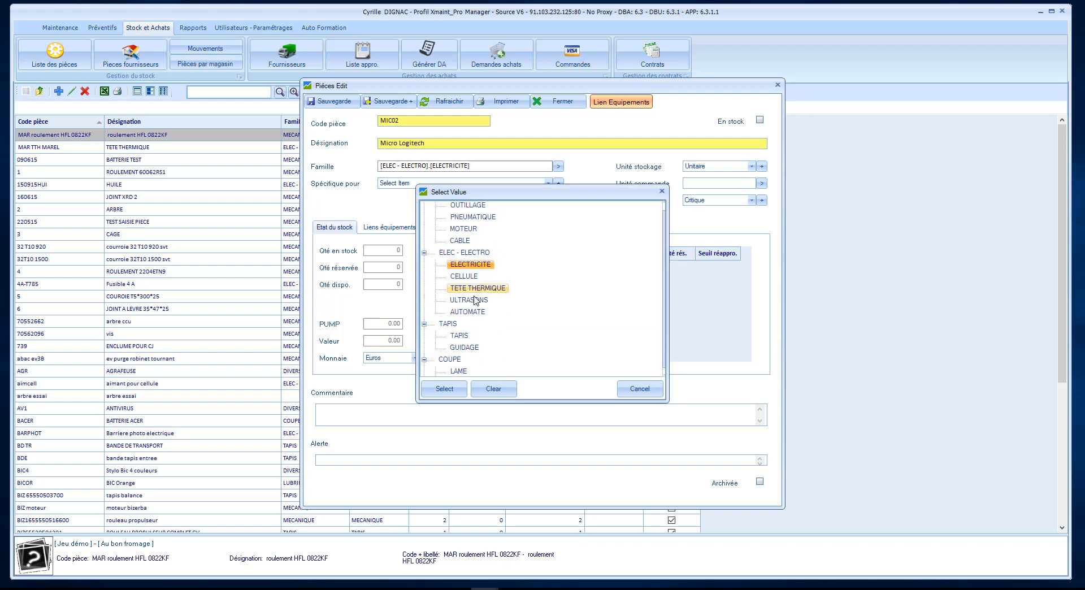
pyautogui.click(444, 388)
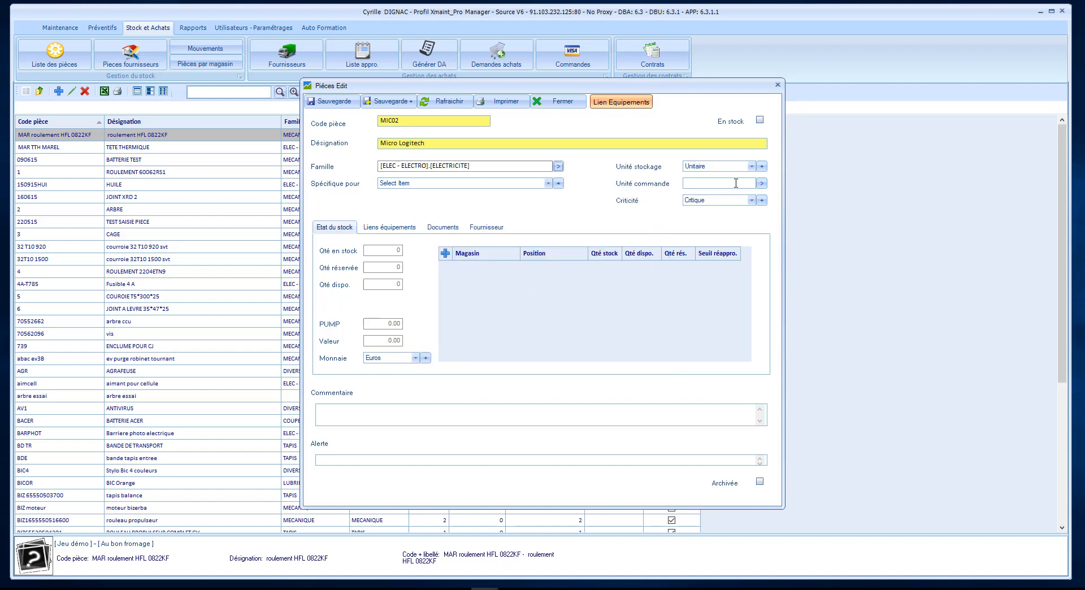
# Set the part's storage unit to Unitaire and its order unit to Unite.
pyautogui.click(751, 166)
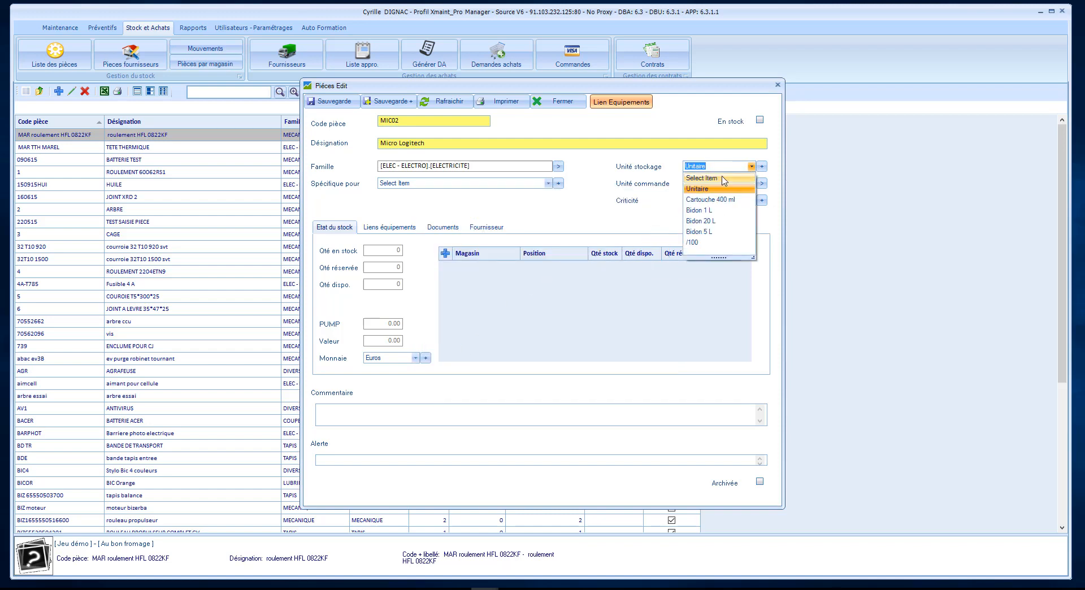
pyautogui.click(699, 192)
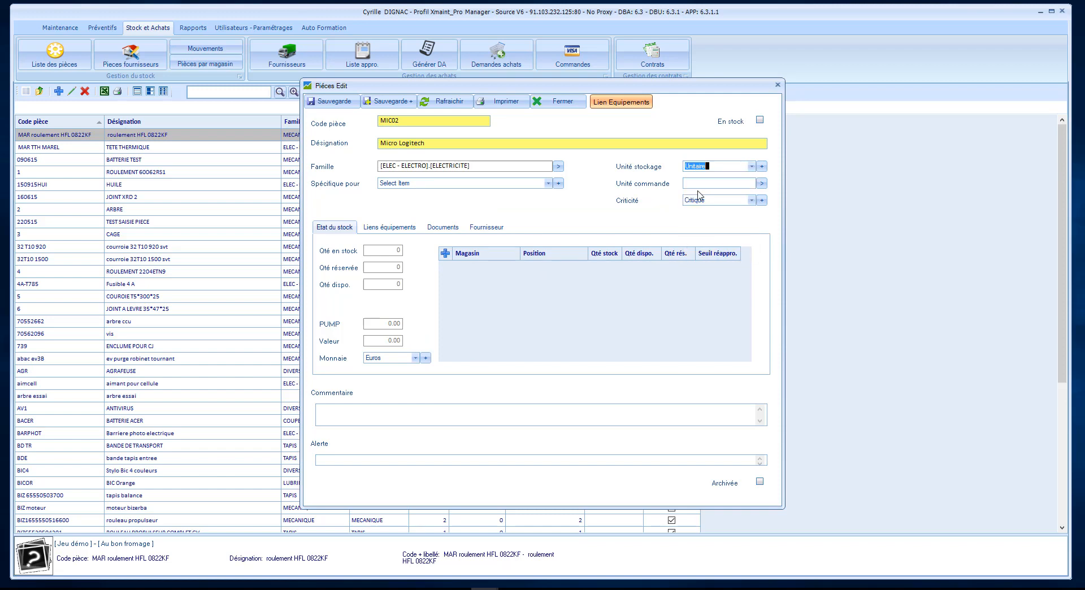
pyautogui.click(751, 170)
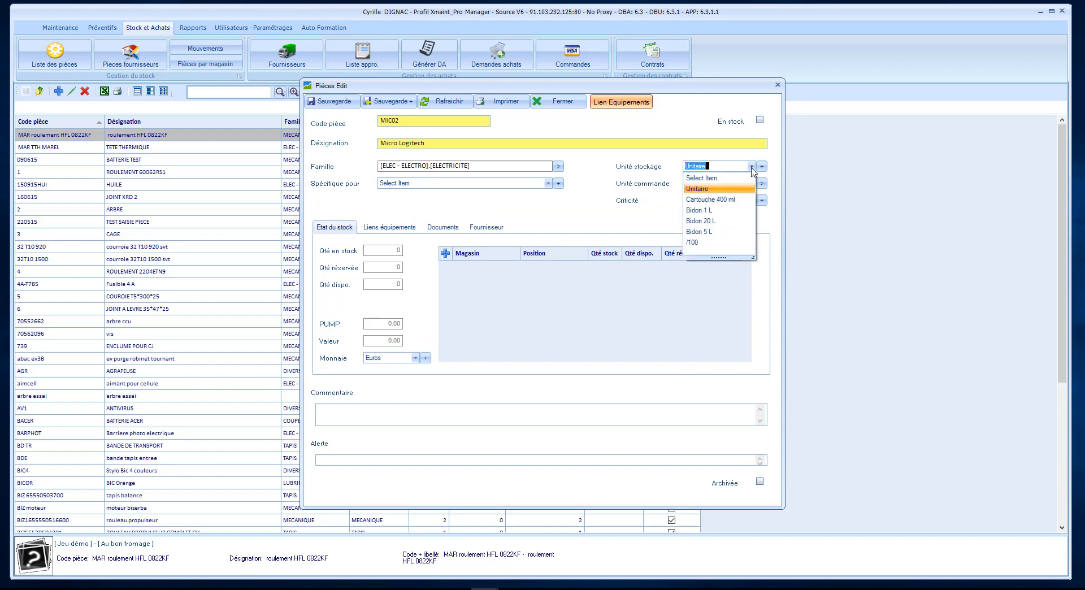
pyautogui.click(735, 188)
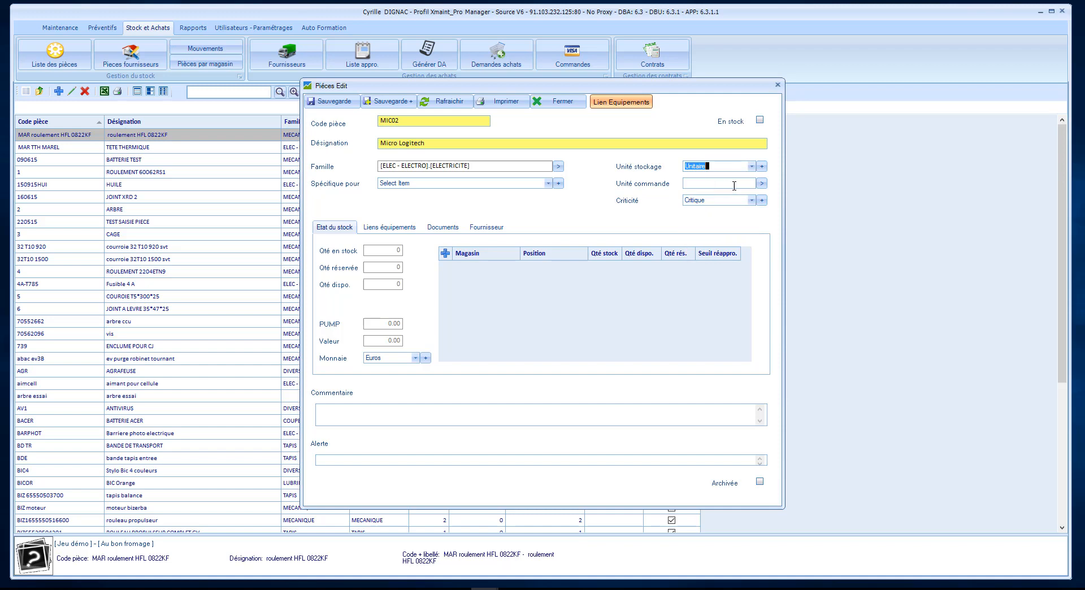
pyautogui.click(762, 185)
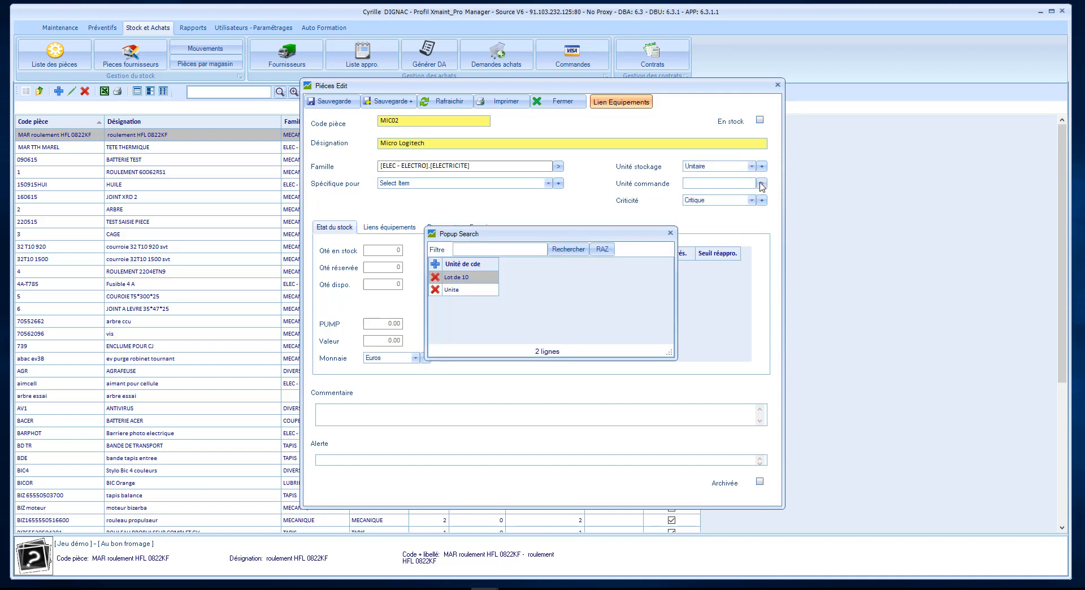
pyautogui.click(452, 290)
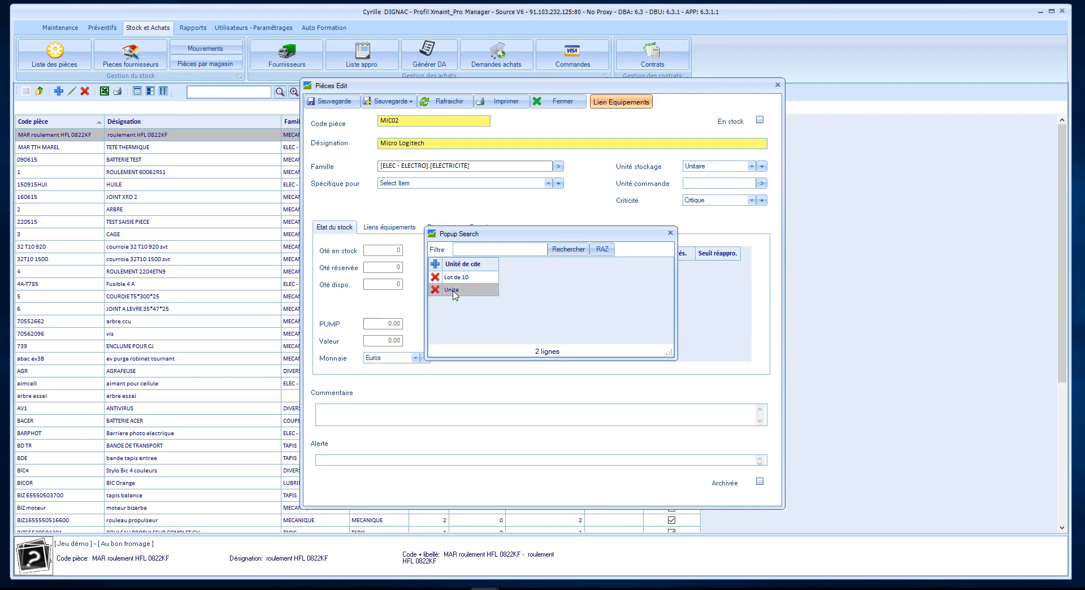
pyautogui.doubleClick(453, 290)
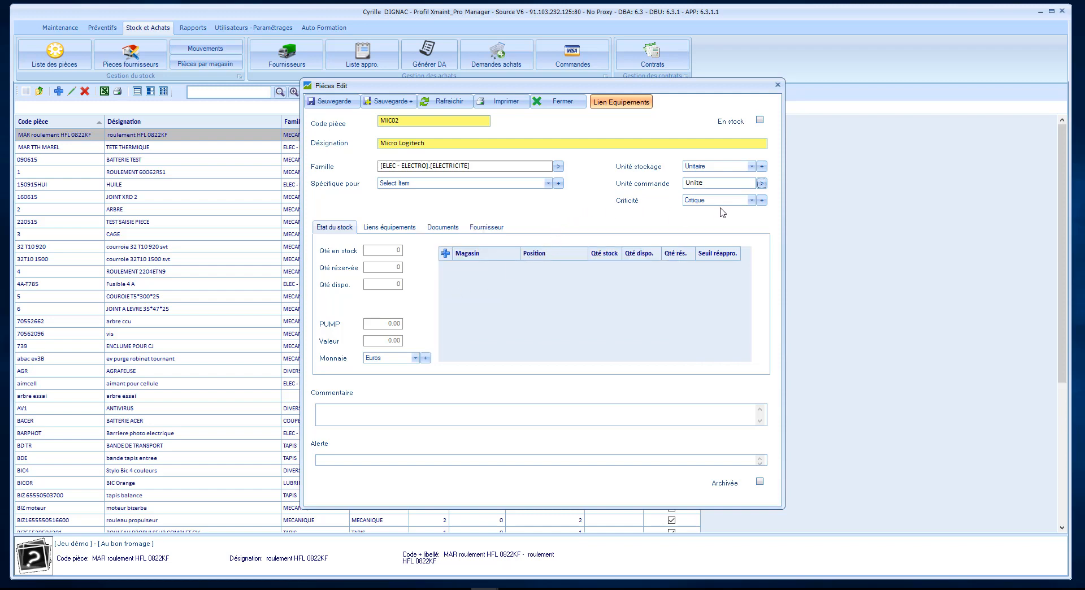
# Clear the part's criticality, leave the Spécifique pour field unassigned, and save the part record.
pyautogui.click(752, 200)
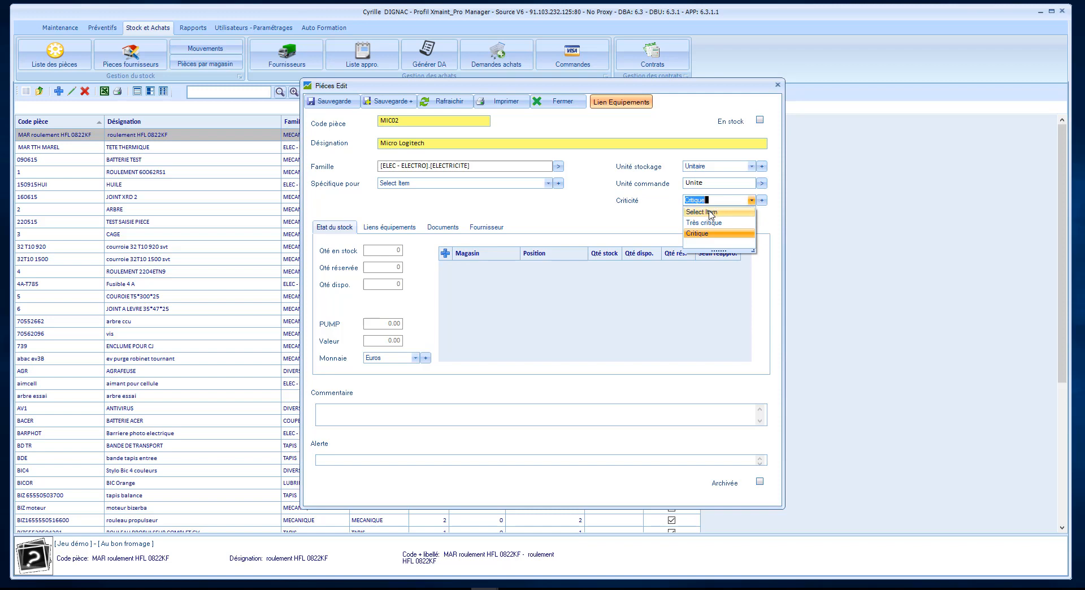
pyautogui.click(710, 212)
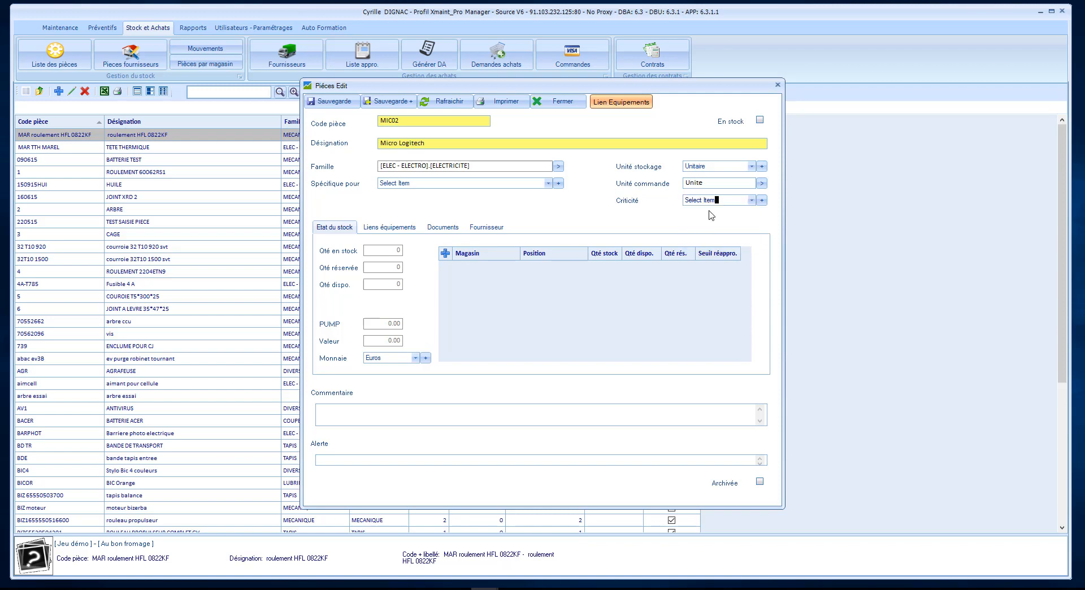
pyautogui.click(547, 183)
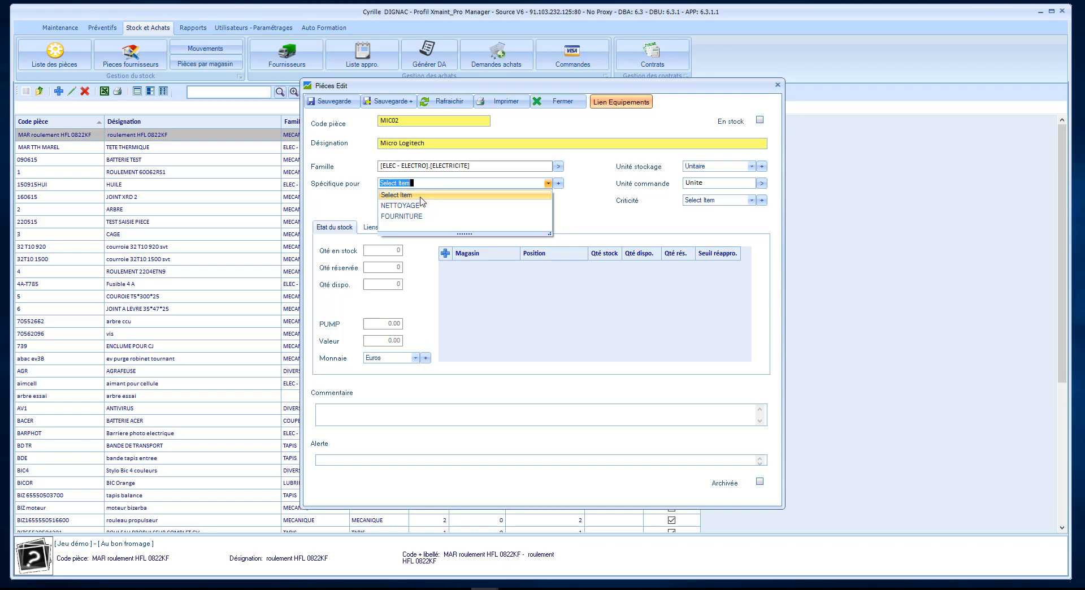
pyautogui.click(595, 213)
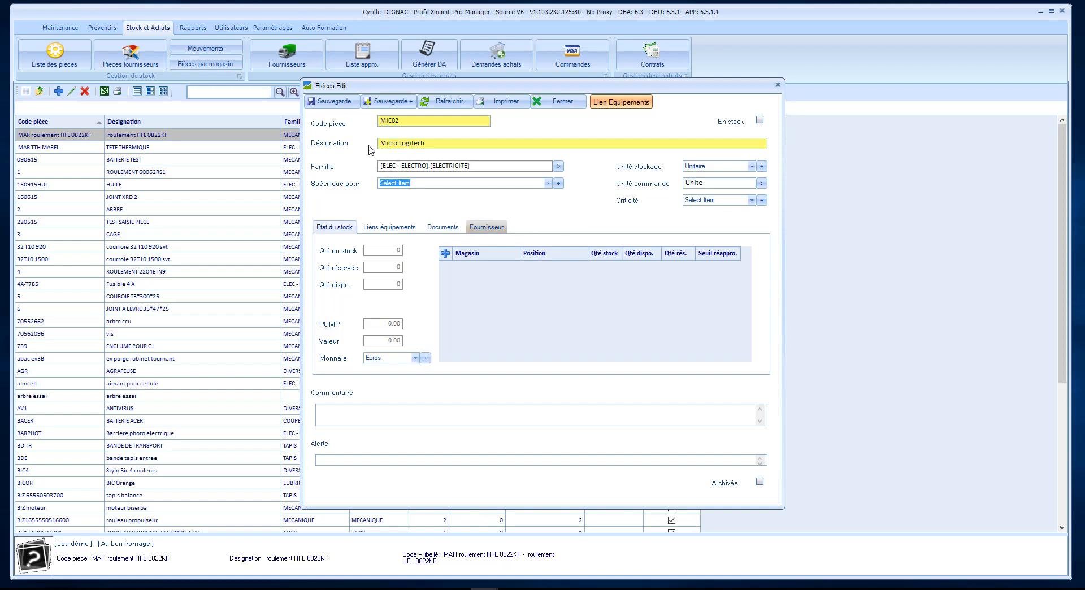
pyautogui.click(339, 103)
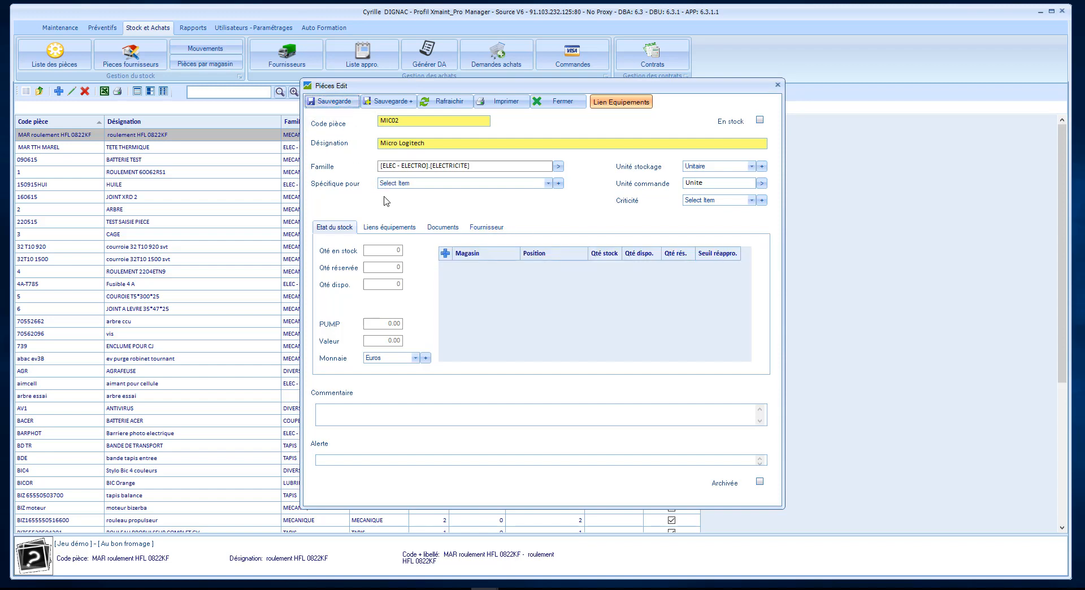
# Add an equipment link to the part and choose Bureau 3 under Au bon fromage, Bureaux 1 er étage as the equipment.
pyautogui.click(388, 229)
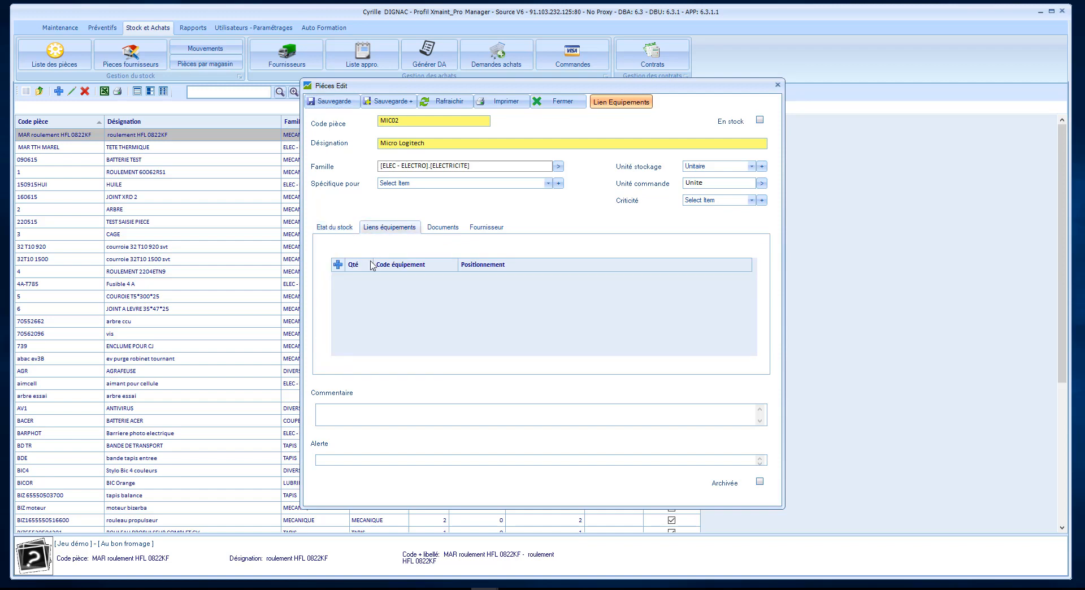
pyautogui.click(339, 265)
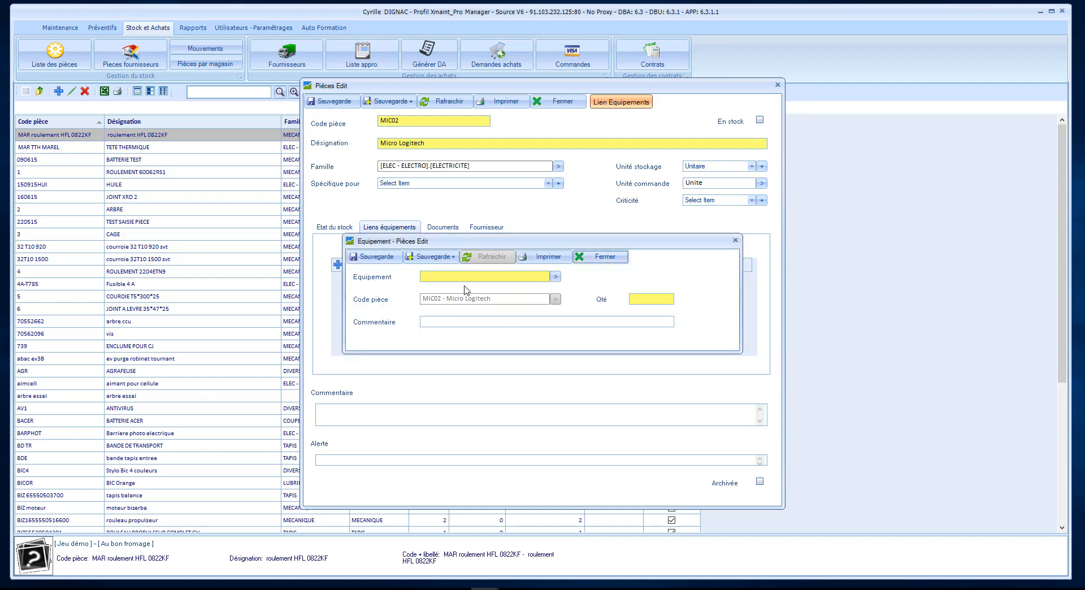
pyautogui.click(556, 277)
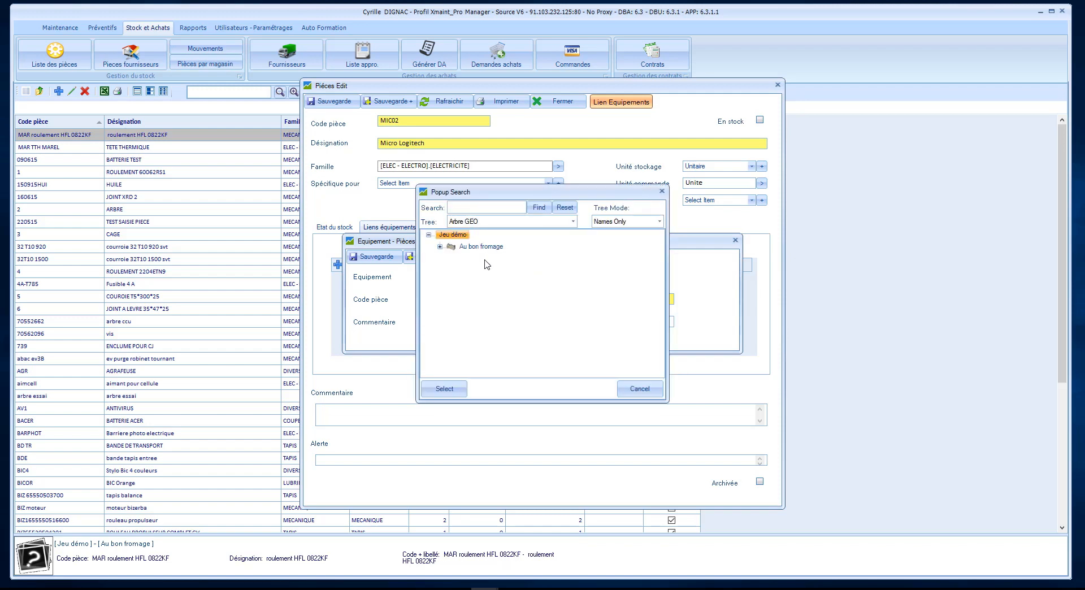
pyautogui.click(440, 247)
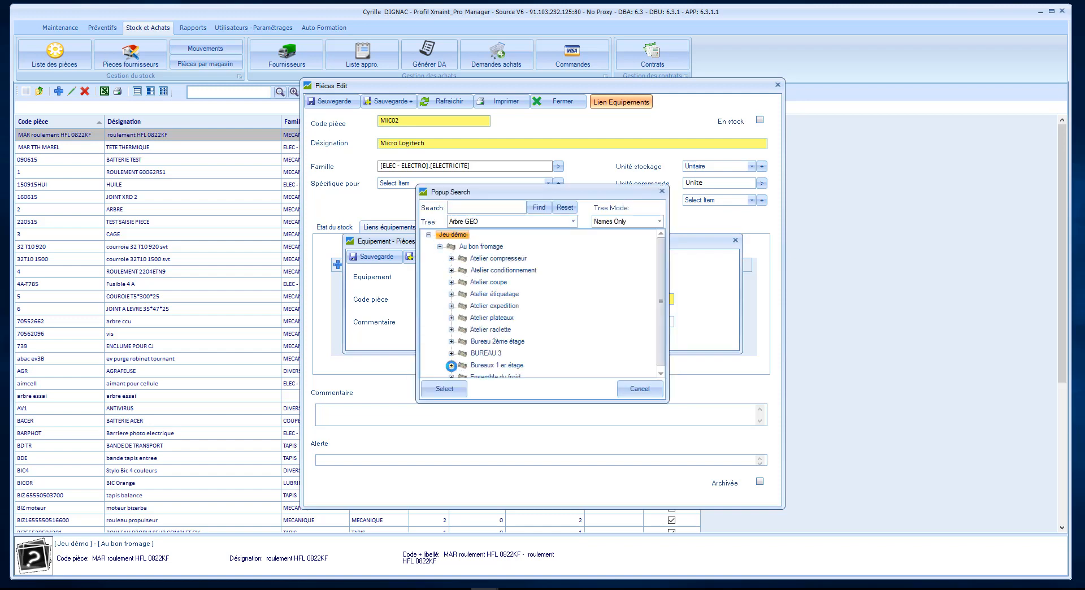
pyautogui.click(451, 365)
pyautogui.scroll(-3, 659, 288)
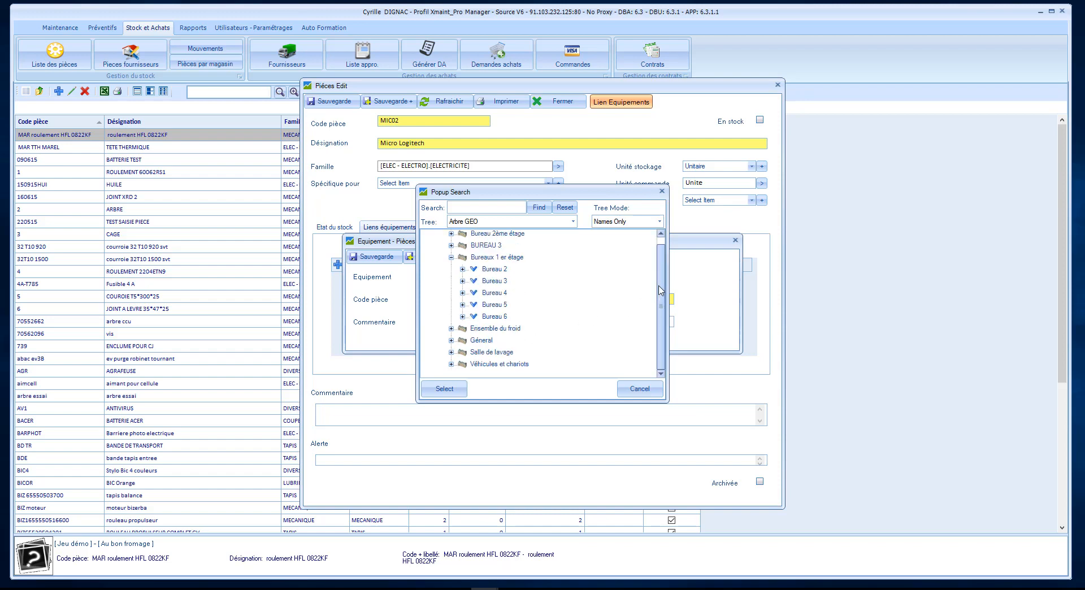
pyautogui.click(462, 281)
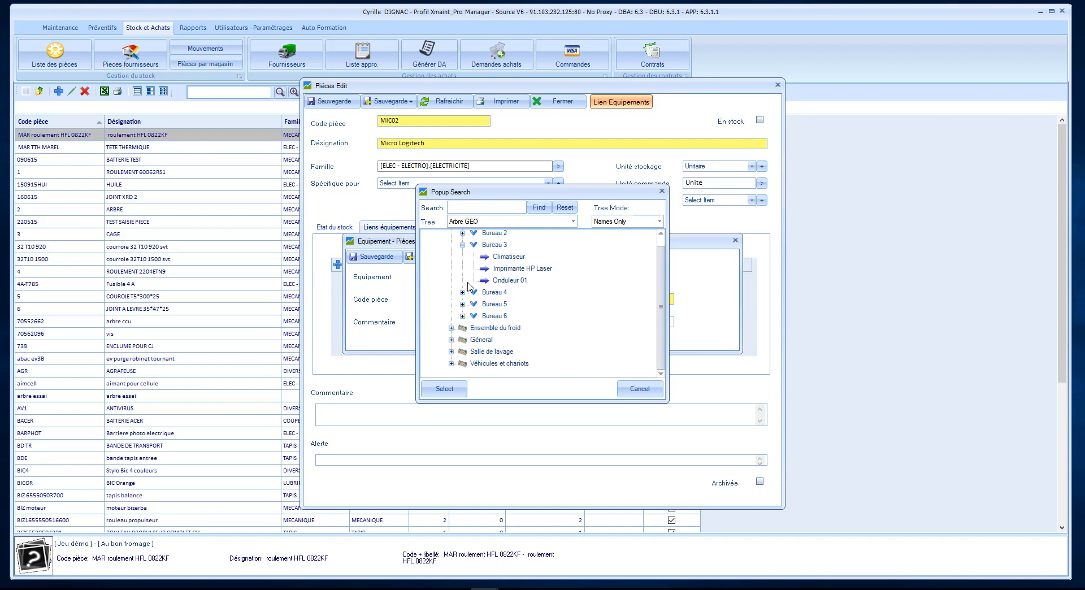
pyautogui.click(504, 244)
pyautogui.click(444, 389)
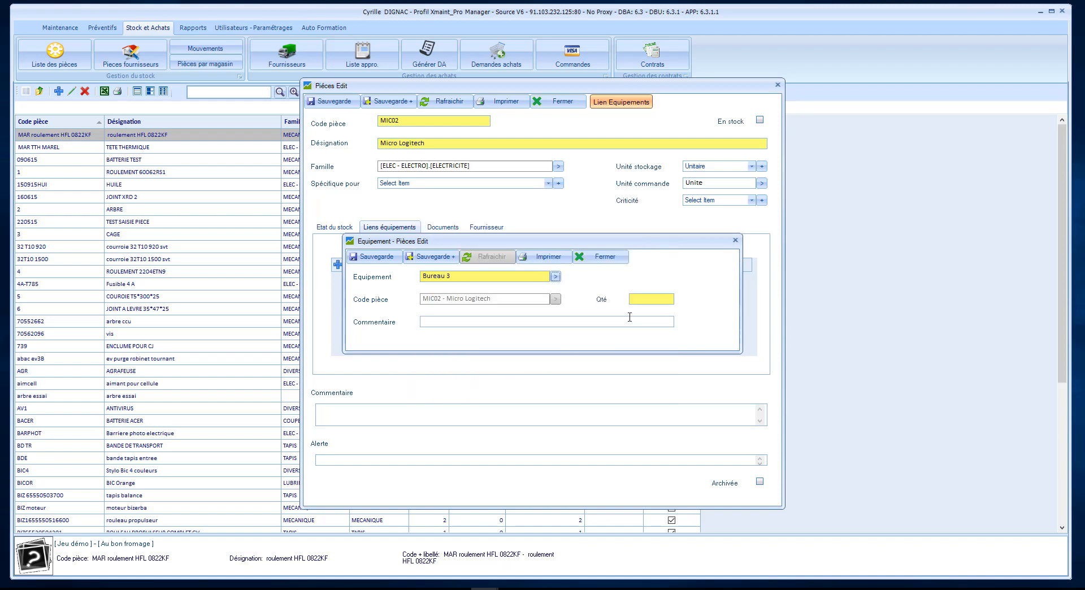
# Set the linked quantity to 1, then save and close the equipment link.
pyautogui.click(658, 298)
pyautogui.write('1')
pyautogui.click(391, 259)
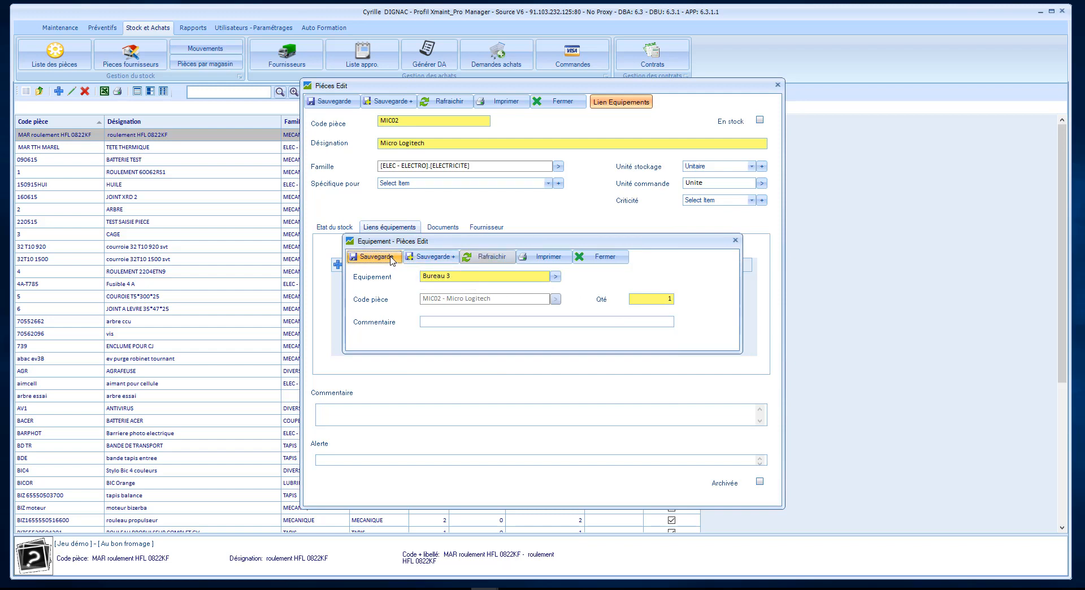
pyautogui.click(608, 257)
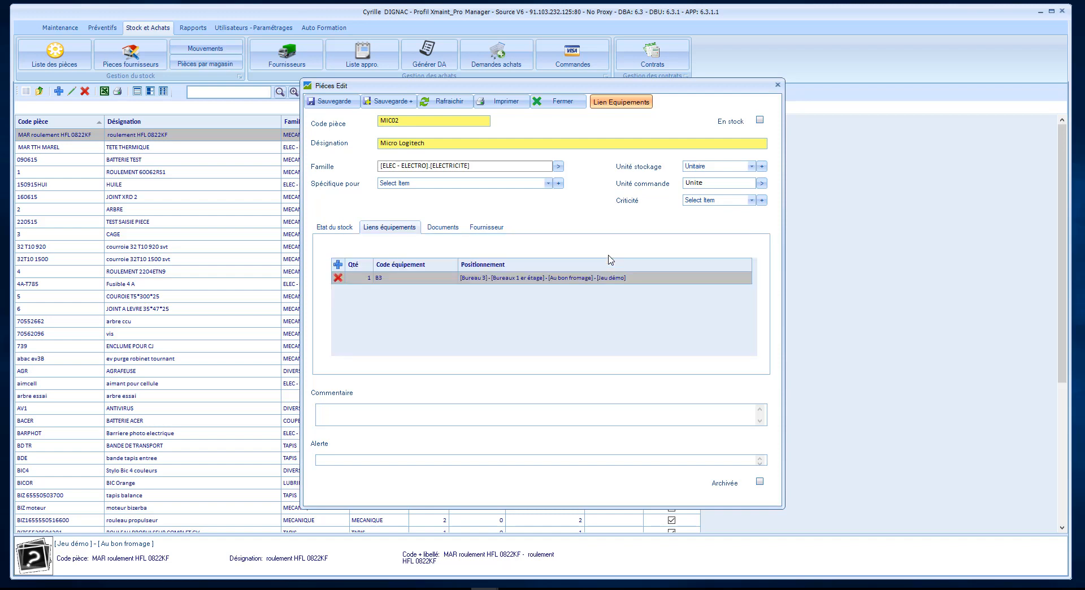
# Attach the file Fiche_technique_HOTEL.pdf to the part's documents.
pyautogui.click(446, 231)
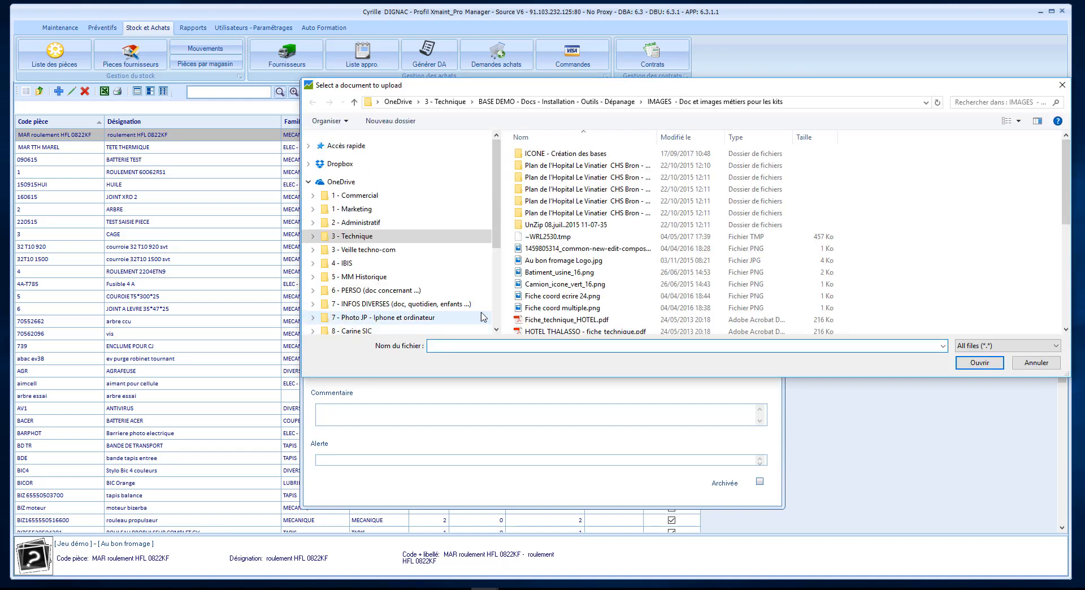
pyautogui.click(542, 320)
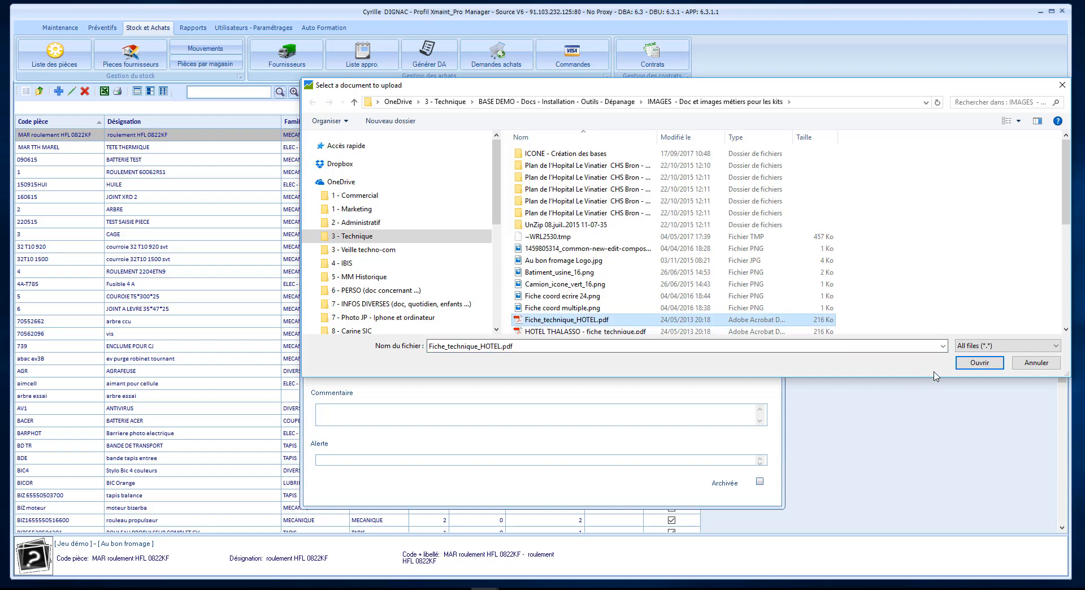
pyautogui.click(977, 368)
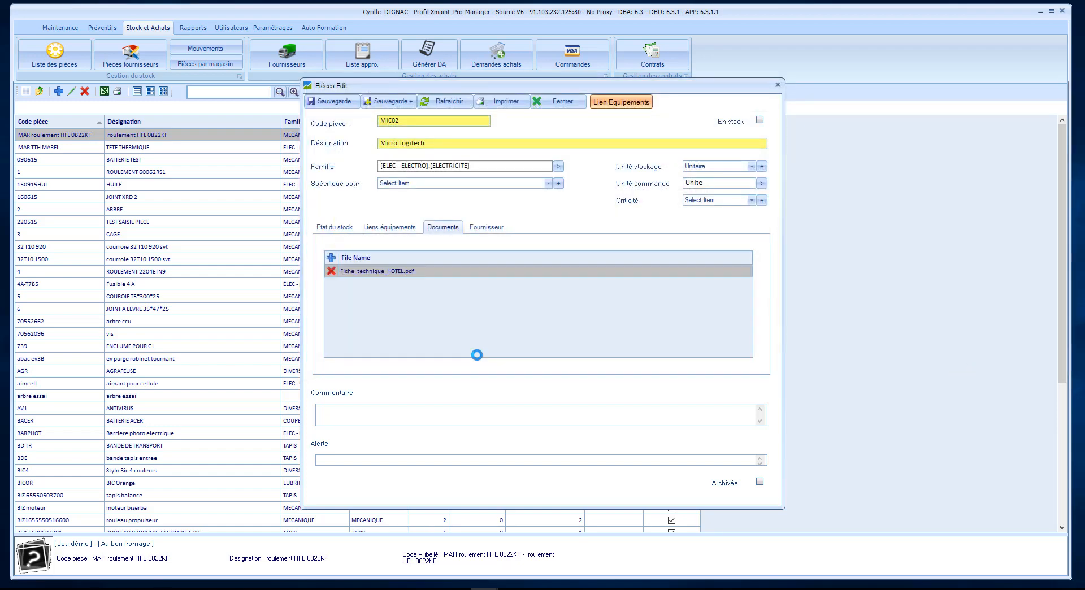
# Add a supplier entry to the part with supplier CETIB and supplier reference CET002.
pyautogui.click(489, 235)
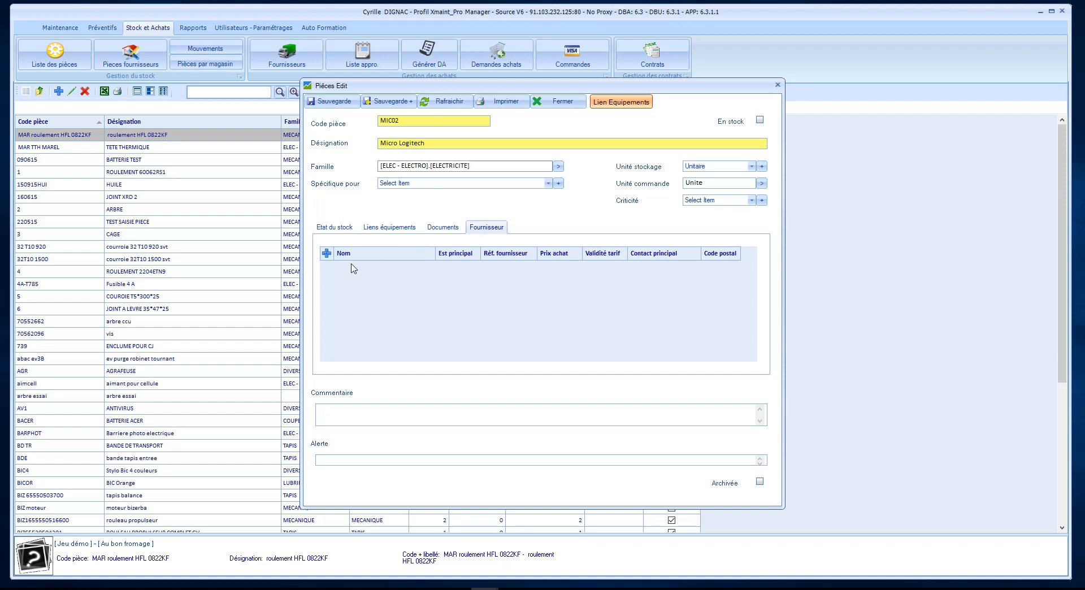
pyautogui.click(327, 254)
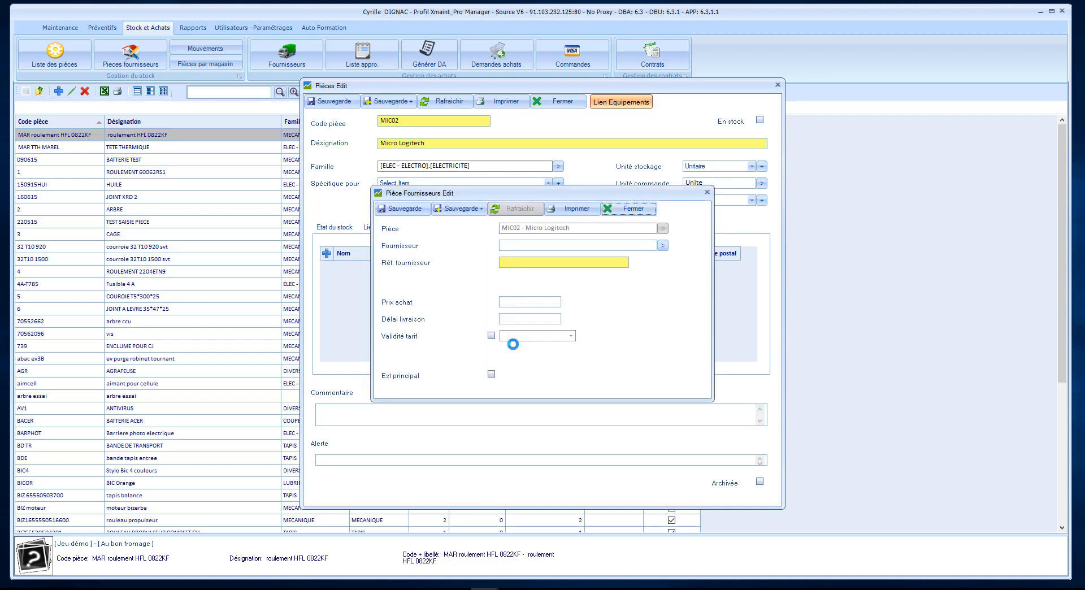
pyautogui.click(558, 244)
pyautogui.write('cet')
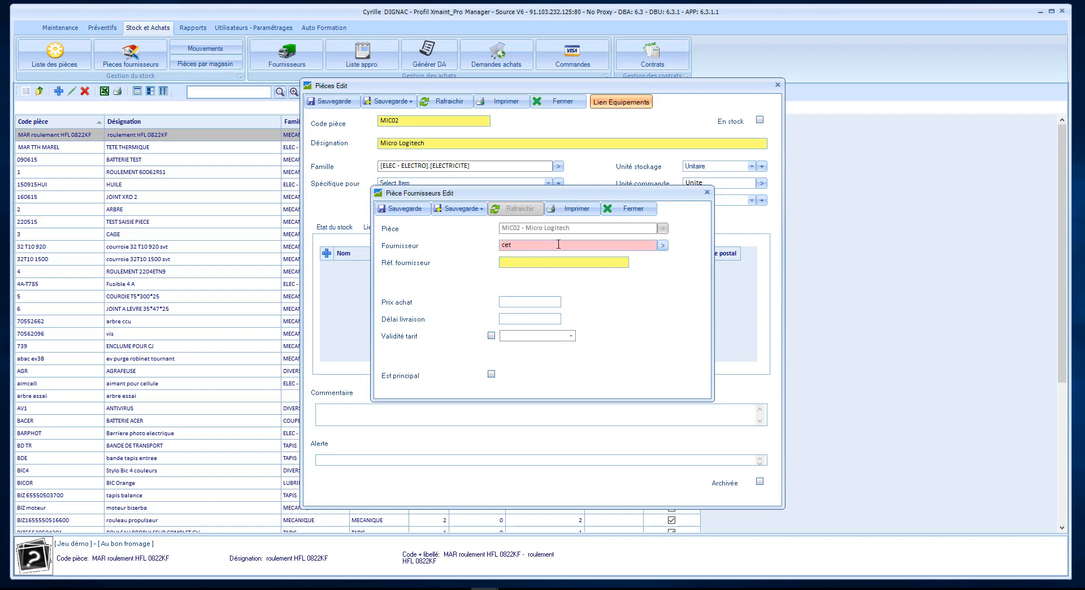
pyautogui.write('ib')
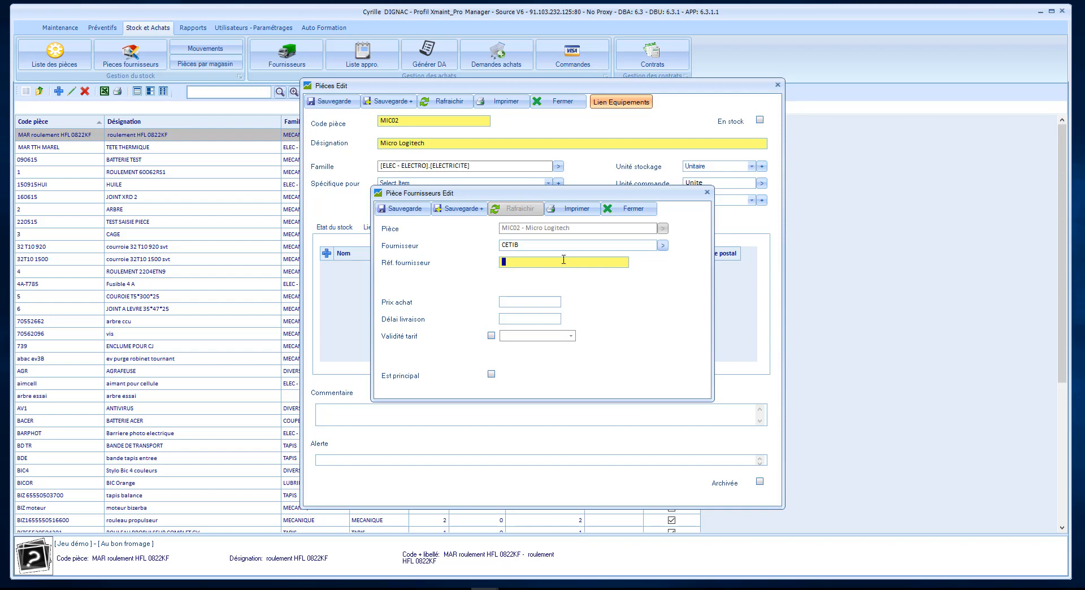
pyautogui.write('CET002')
# Set the supplier's purchase price to 20.00 and the delivery time to 3.
pyautogui.click(552, 300)
pyautogui.write('0')
pyautogui.click(557, 318)
pyautogui.write('3')
# Enable the supplier's price validity and set its date to 31 December 2018.
pyautogui.click(491, 335)
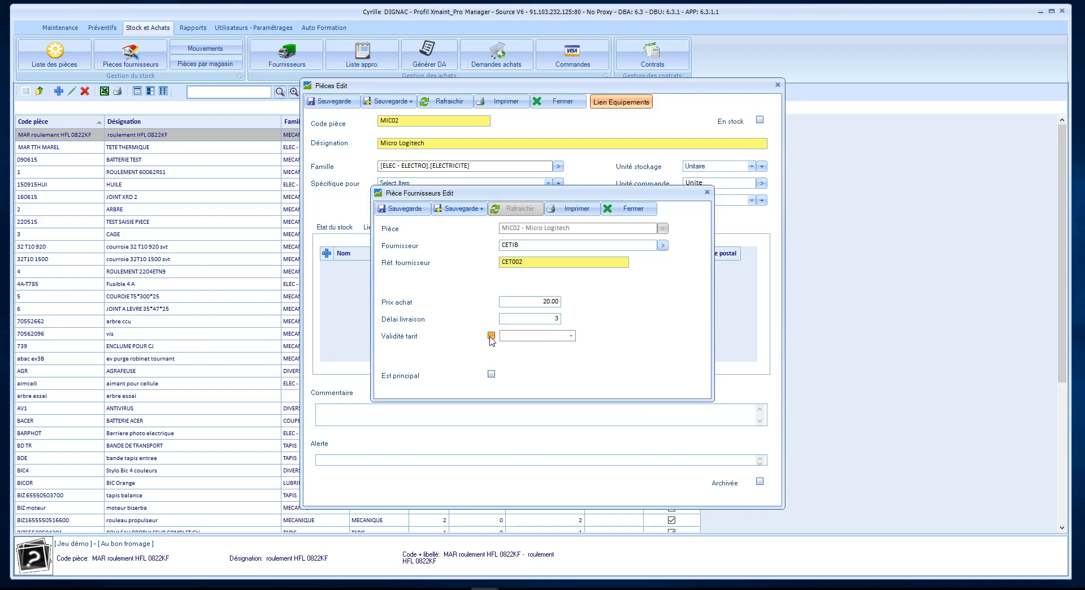
pyautogui.click(570, 336)
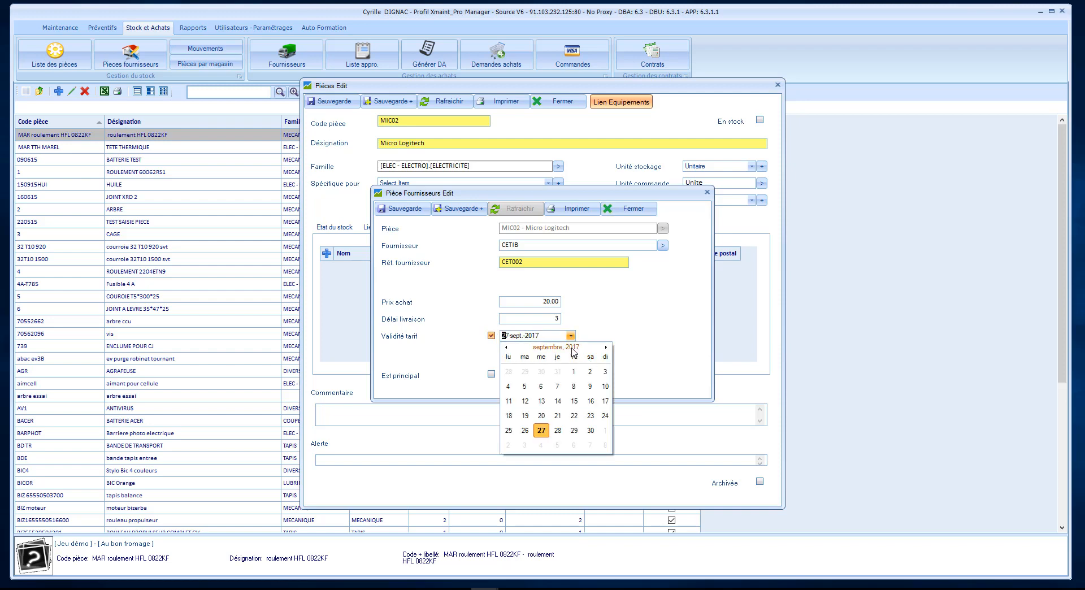
pyautogui.click(571, 347)
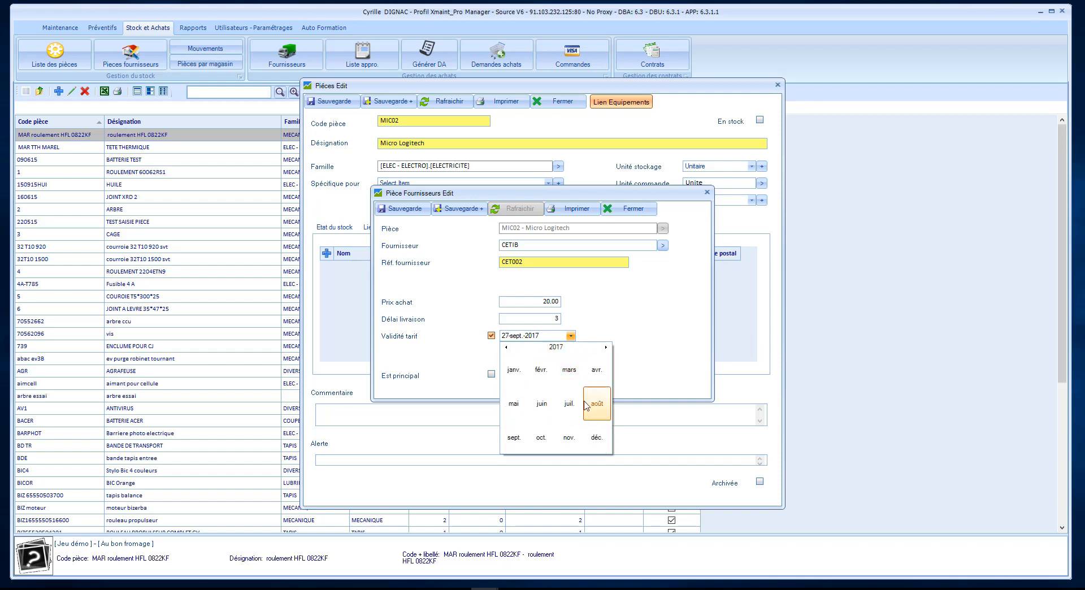
pyautogui.click(557, 346)
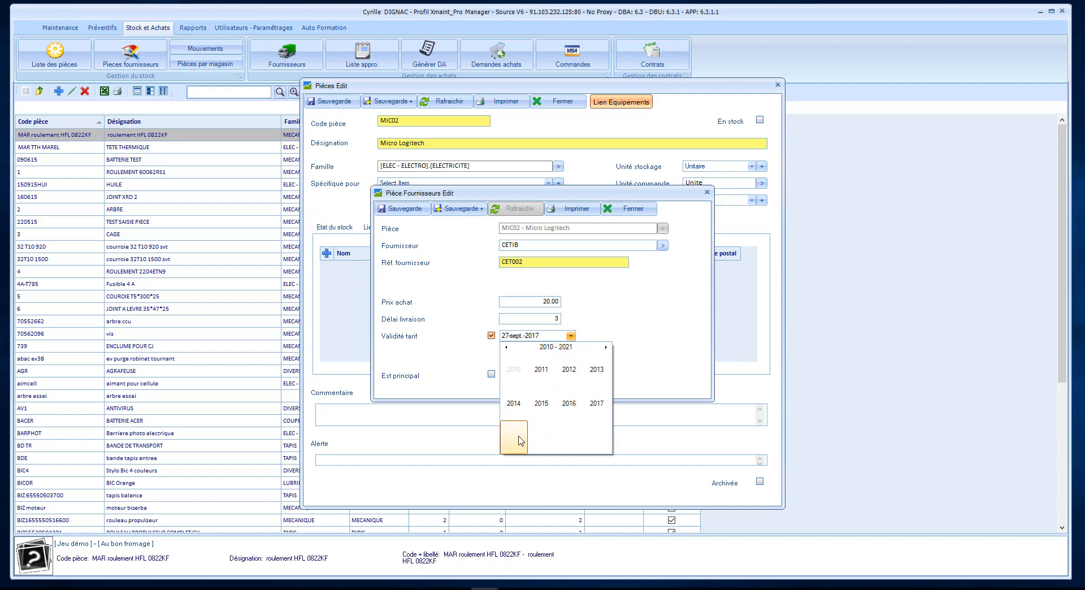
pyautogui.click(513, 436)
pyautogui.click(598, 442)
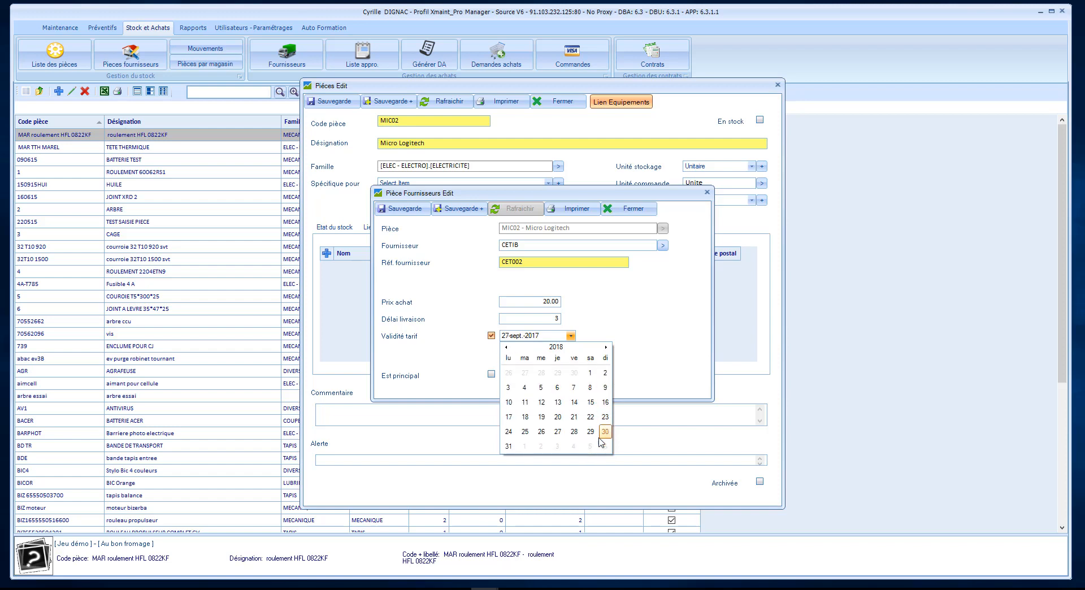
pyautogui.click(512, 444)
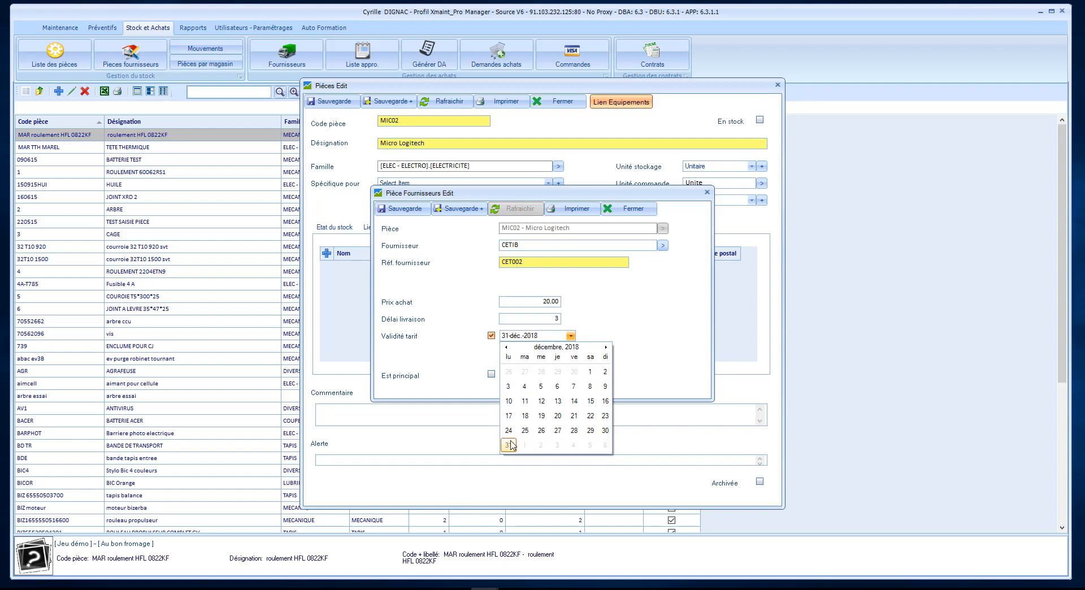
# Mark the supplier as principal, save and close the supplier entry, and save the part.
pyautogui.click(491, 375)
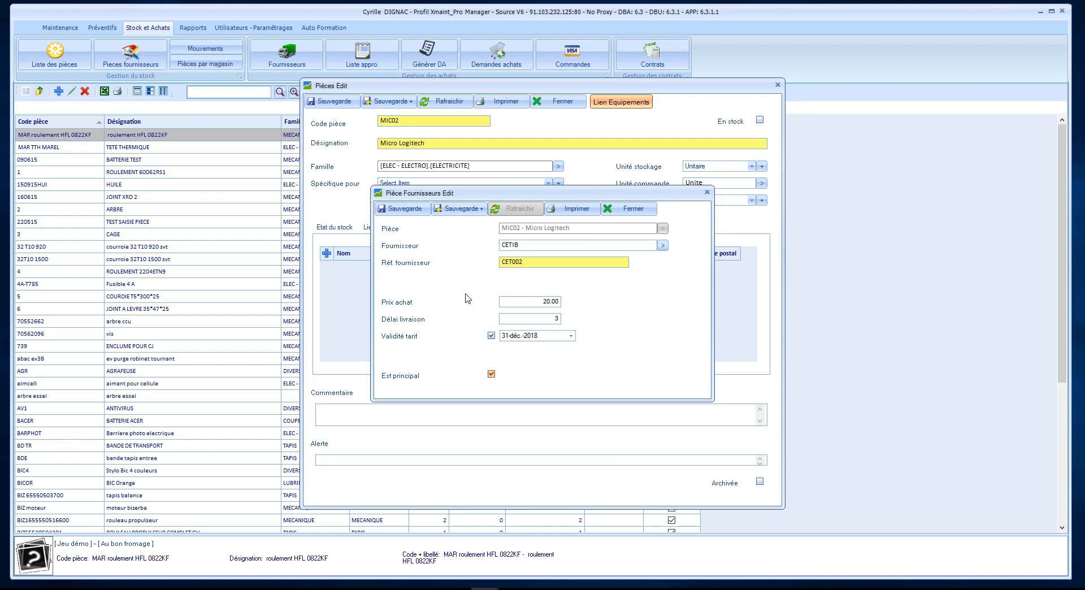
pyautogui.click(415, 211)
pyautogui.click(632, 210)
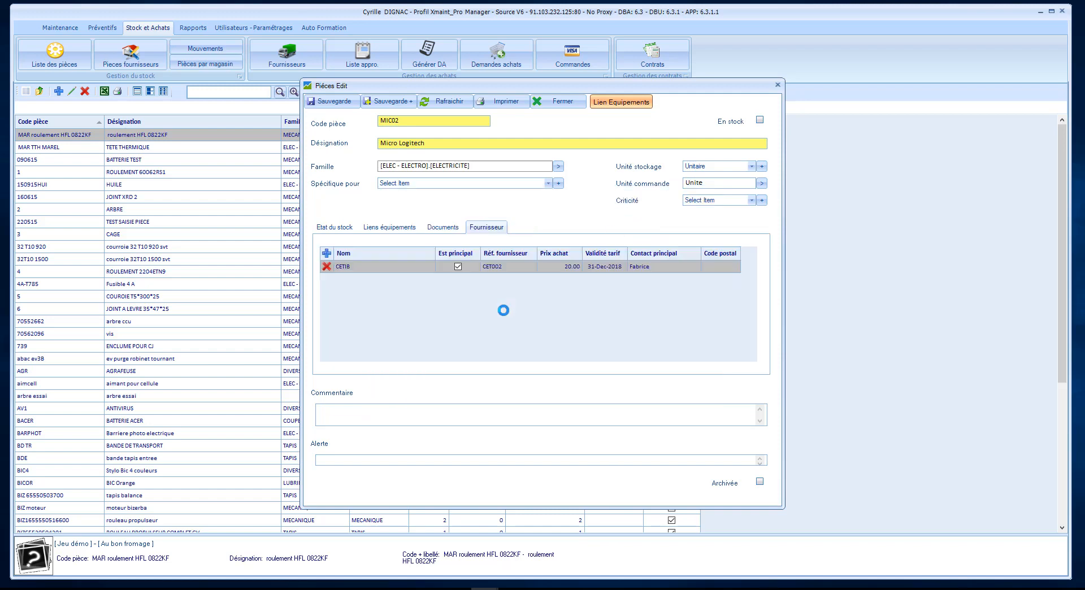
pyautogui.click(344, 103)
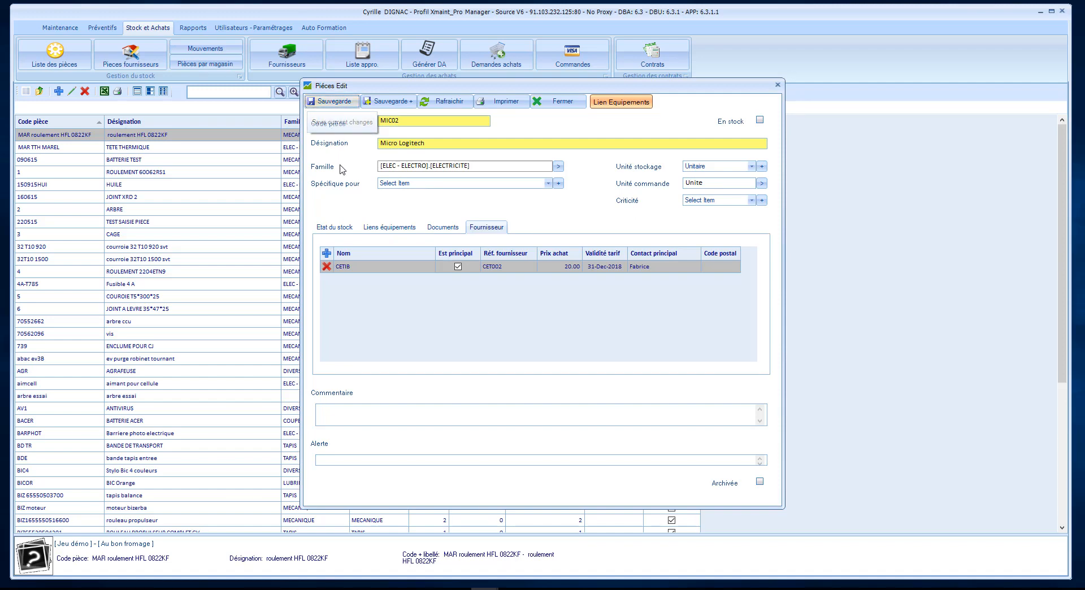
# Add a stock record to the part with the store position Atelier Maintenance and save it.
pyautogui.click(335, 226)
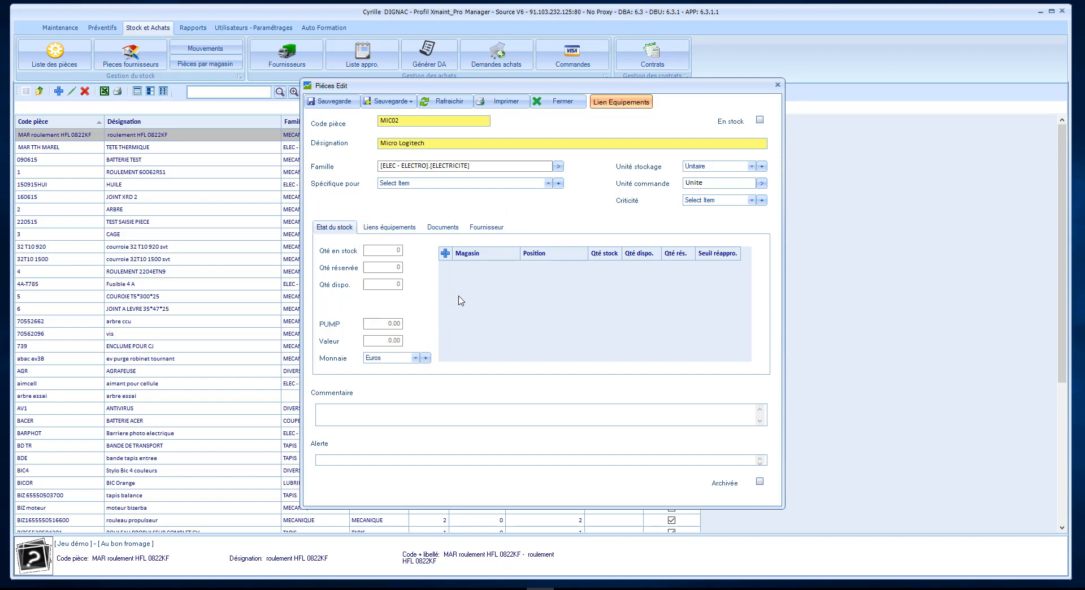
pyautogui.click(445, 255)
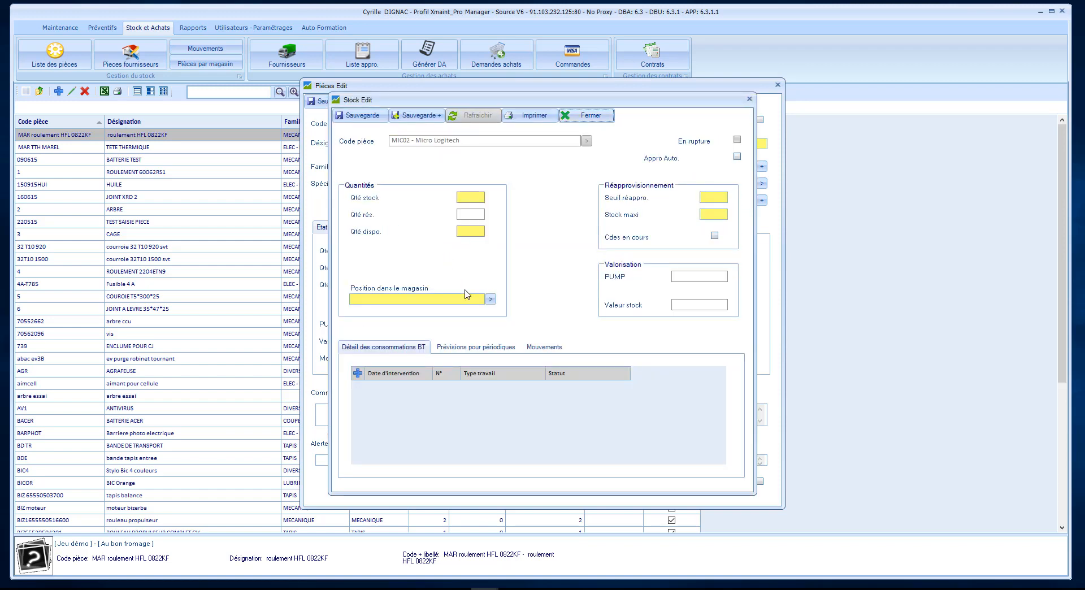
pyautogui.click(491, 300)
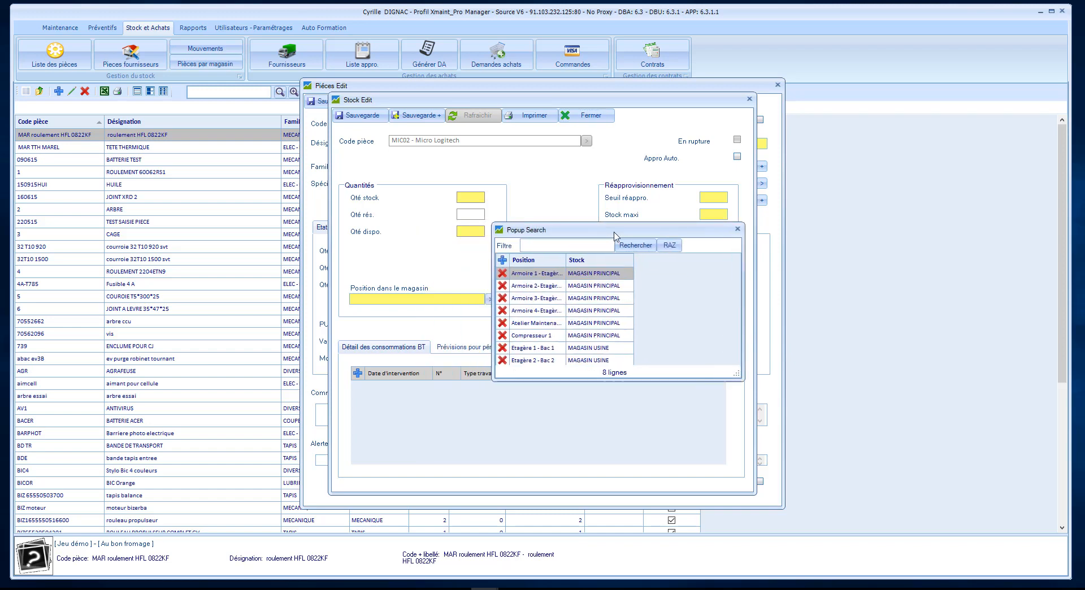
pyautogui.moveTo(615, 236); pyautogui.dragTo(676, 237)
pyautogui.moveTo(625, 261); pyautogui.dragTo(644, 262)
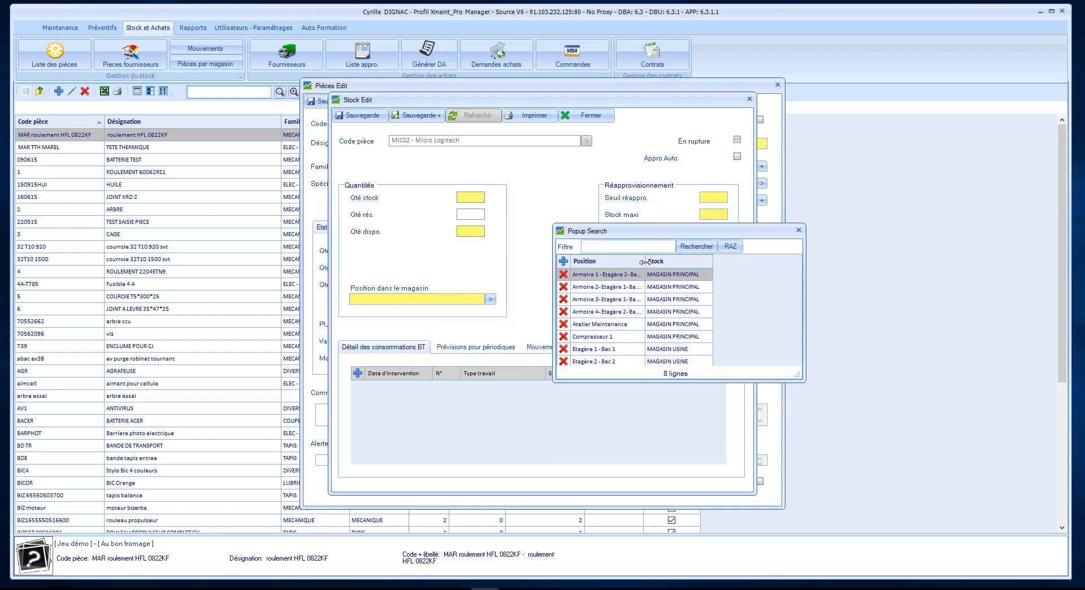
pyautogui.click(653, 329)
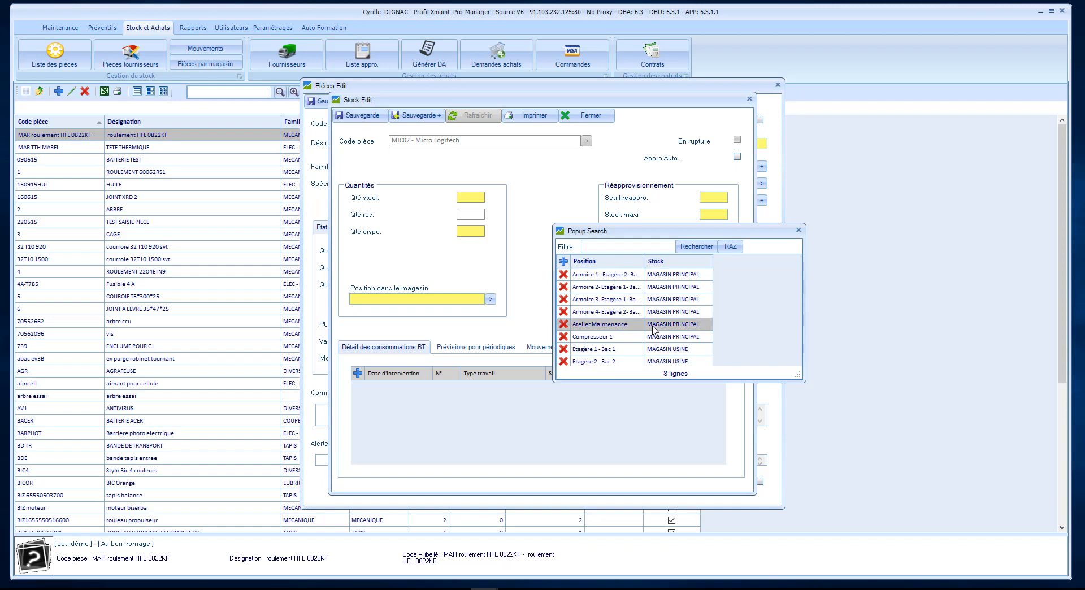
pyautogui.doubleClick(654, 329)
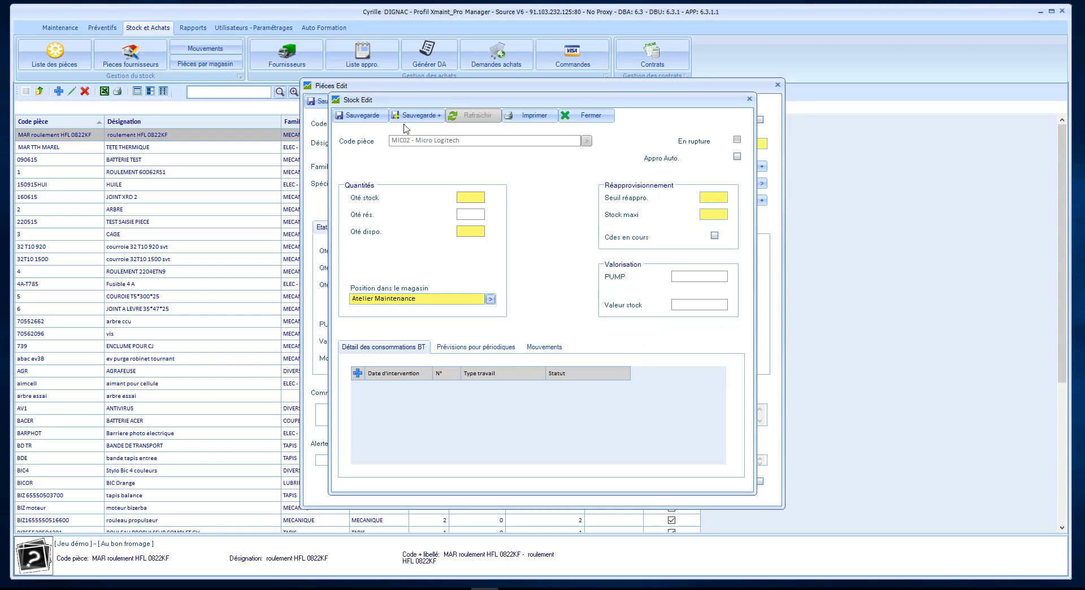
pyautogui.click(378, 119)
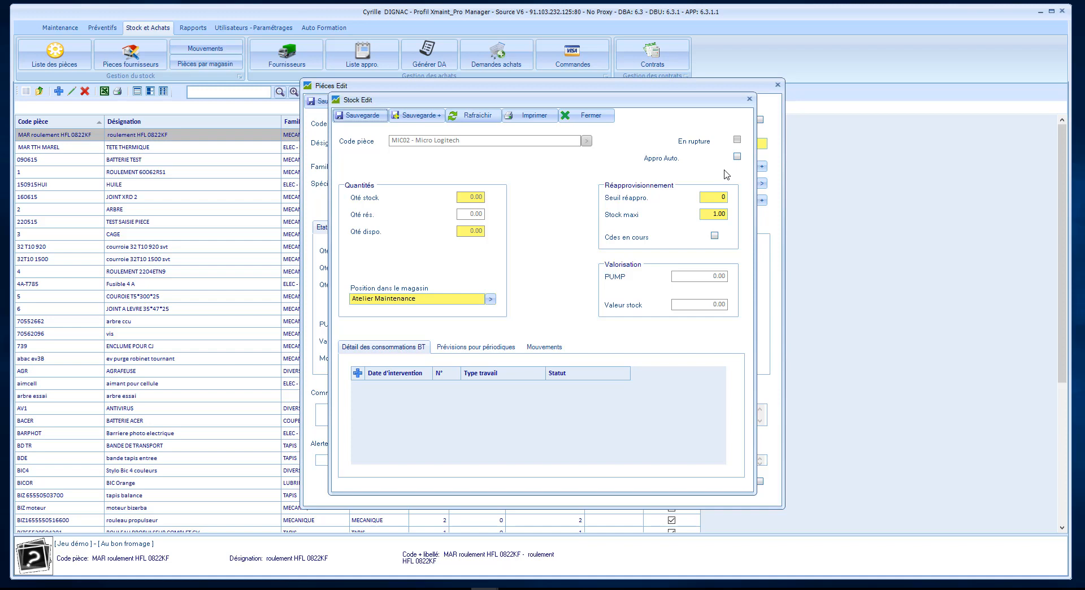
# Enable automatic replenishment on the stock record, then save and close it.
pyautogui.click(737, 157)
pyautogui.click(369, 116)
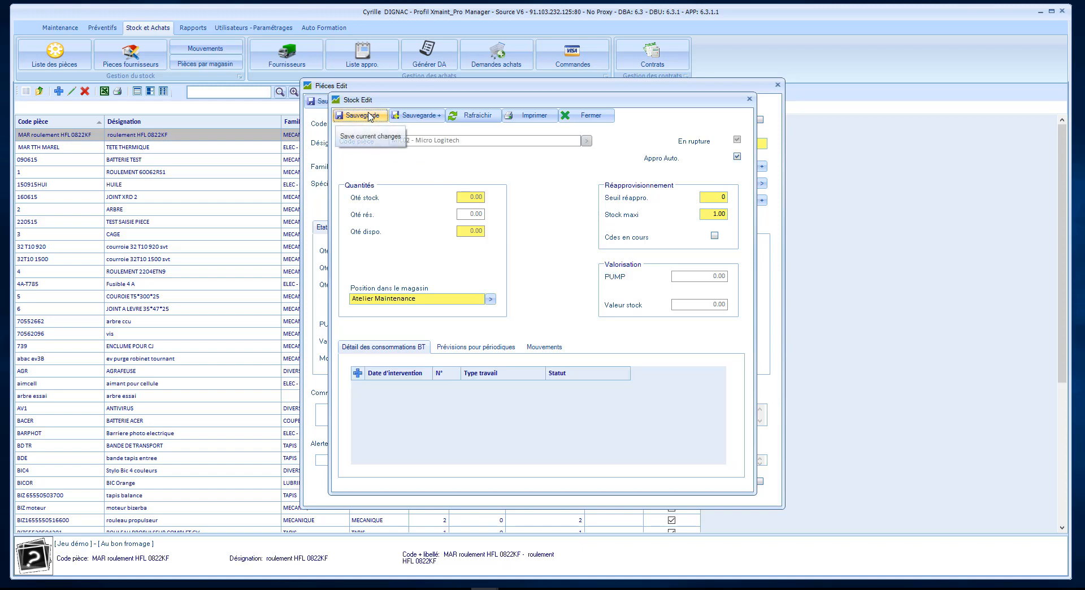
pyautogui.click(587, 116)
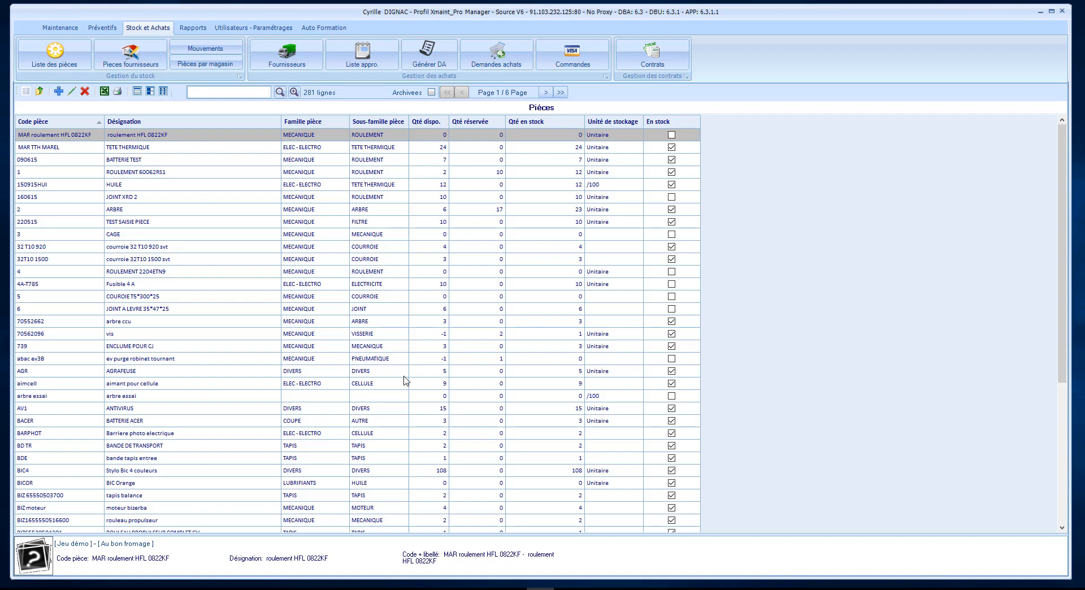
# Create a part entry stock movement (Entrée pièce) for the part MIC02 - Micro Logitech.
pyautogui.click(207, 48)
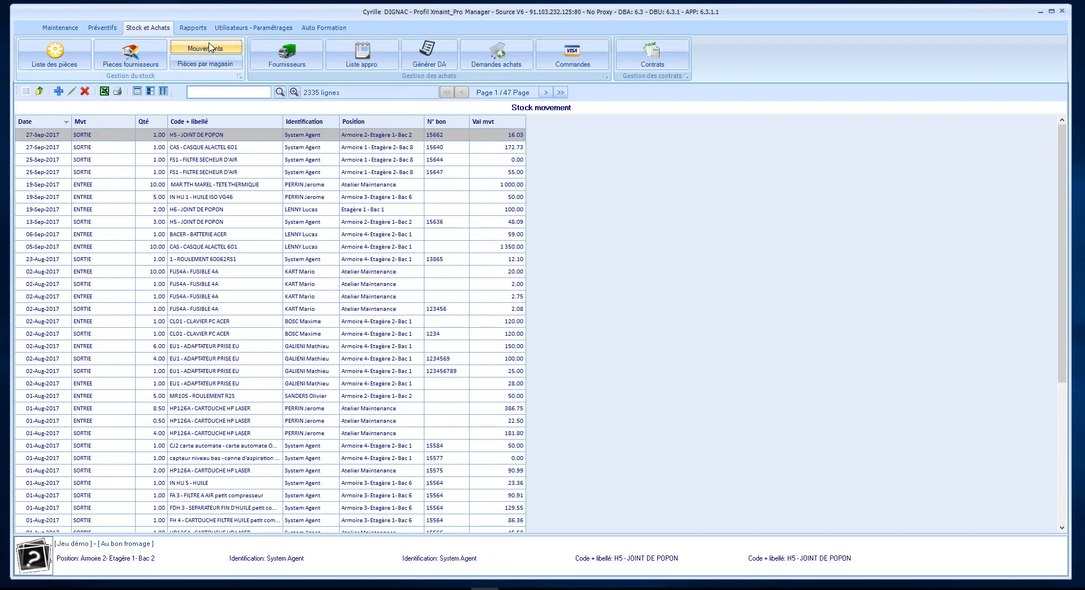
pyautogui.click(59, 93)
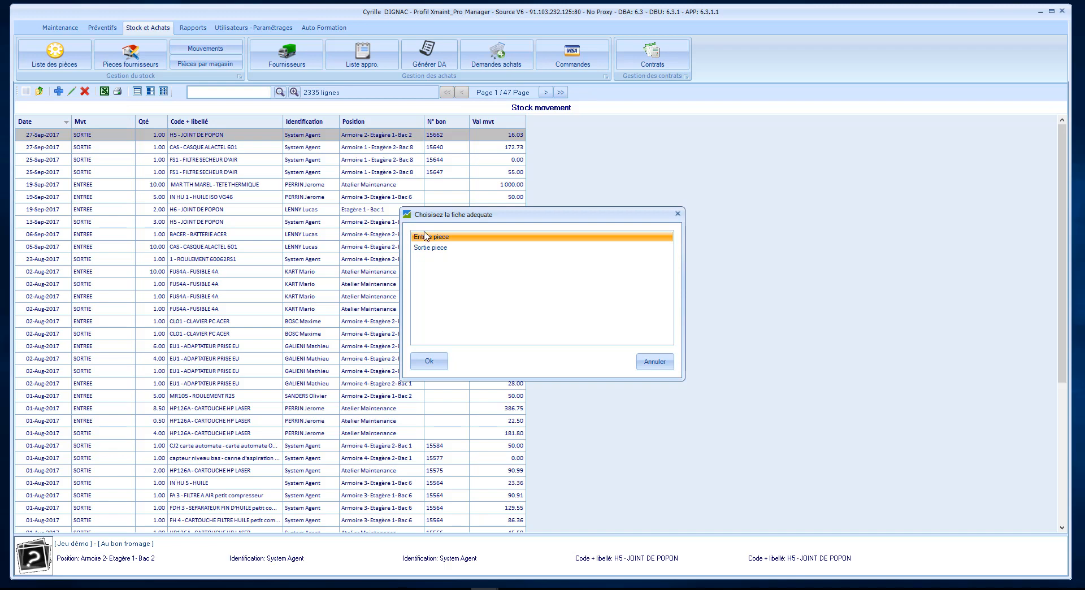
pyautogui.click(427, 362)
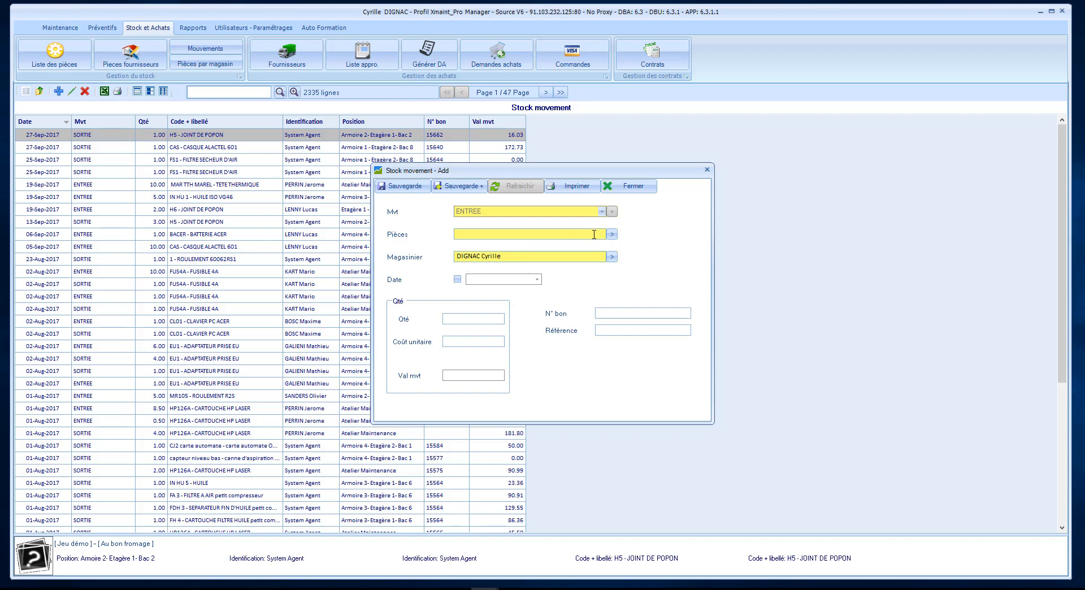
pyautogui.click(559, 233)
pyautogui.write('mic')
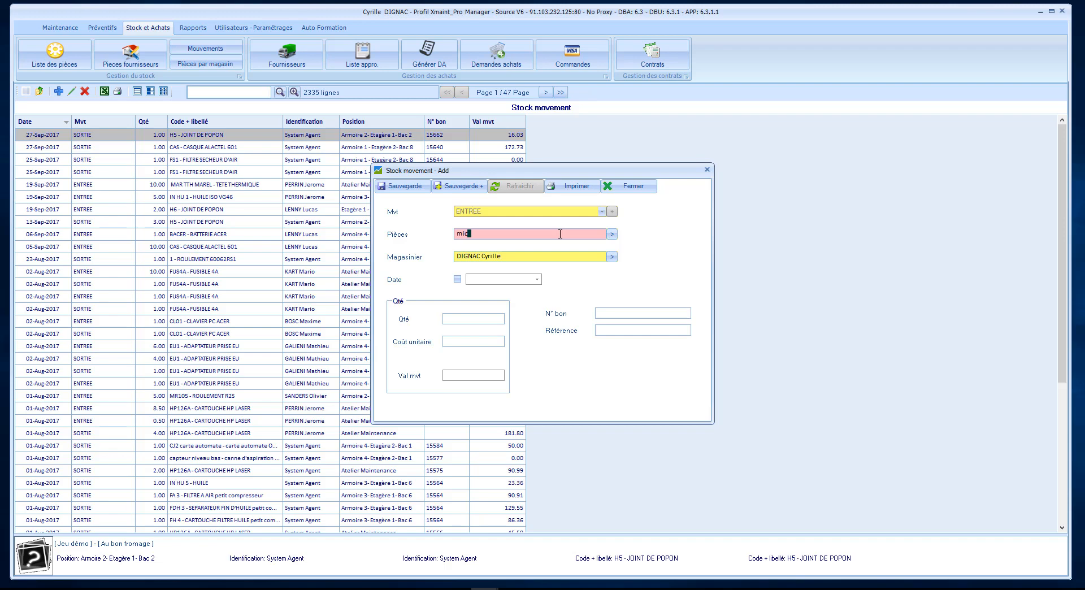
pyautogui.click(613, 236)
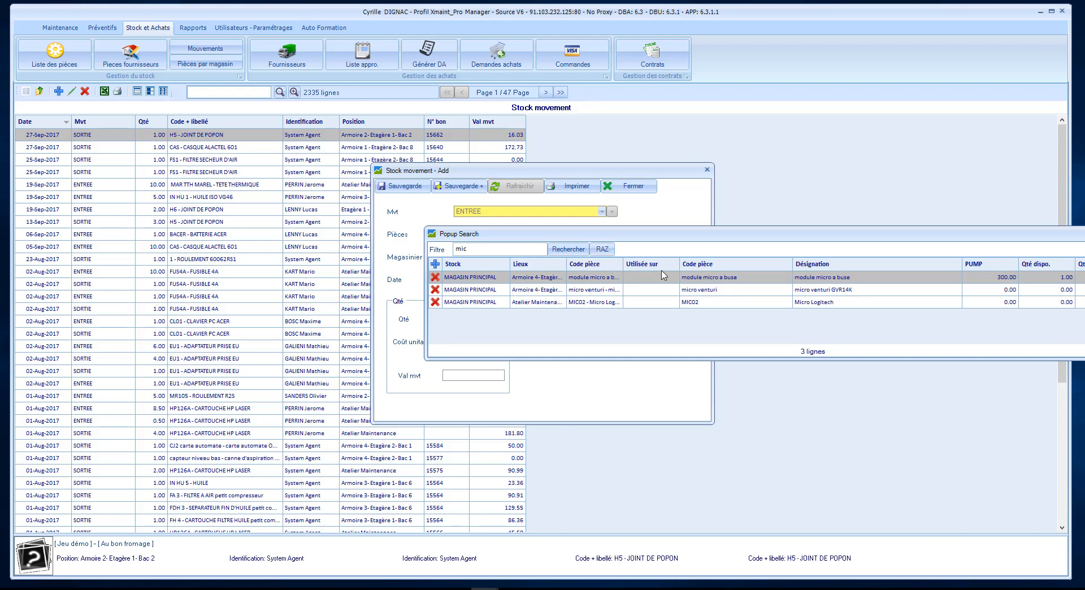
pyautogui.doubleClick(812, 301)
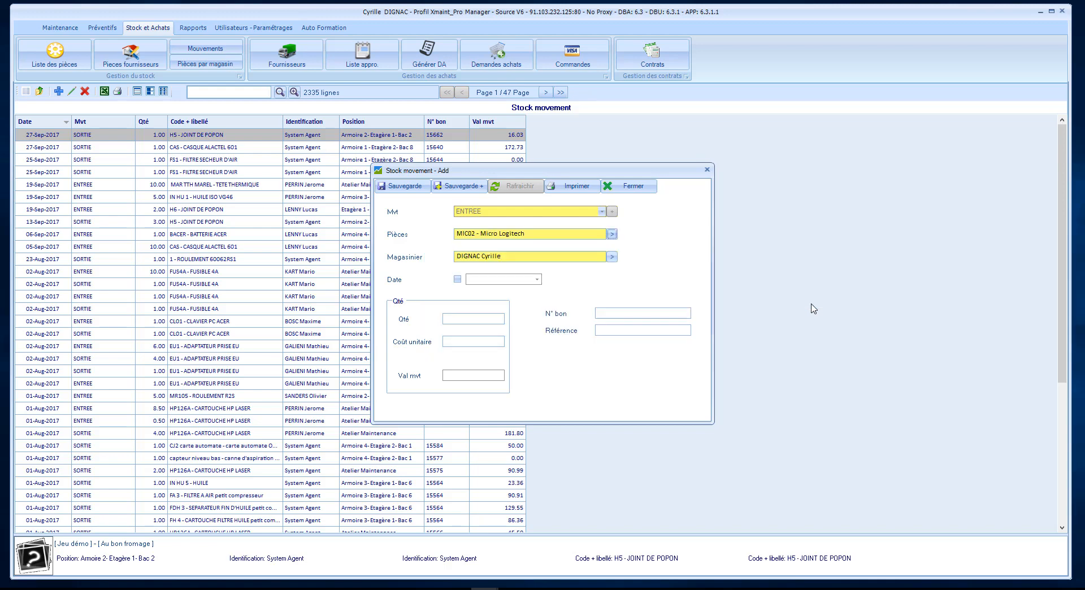
# Date the movement 27-sept.-2017 with quantity 10, unit cost 5.00 and reference CDE001, then save and close it.
pyautogui.click(457, 279)
pyautogui.click(472, 318)
pyautogui.click(482, 343)
pyautogui.write('5')
pyautogui.click(610, 328)
pyautogui.write('CDE001')
pyautogui.click(407, 185)
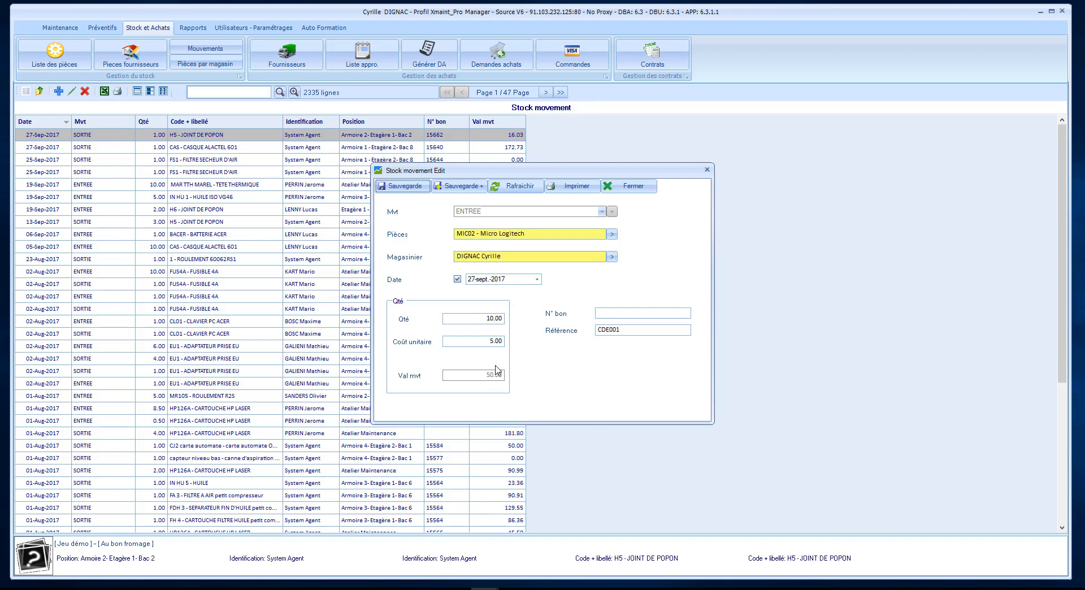
pyautogui.click(623, 190)
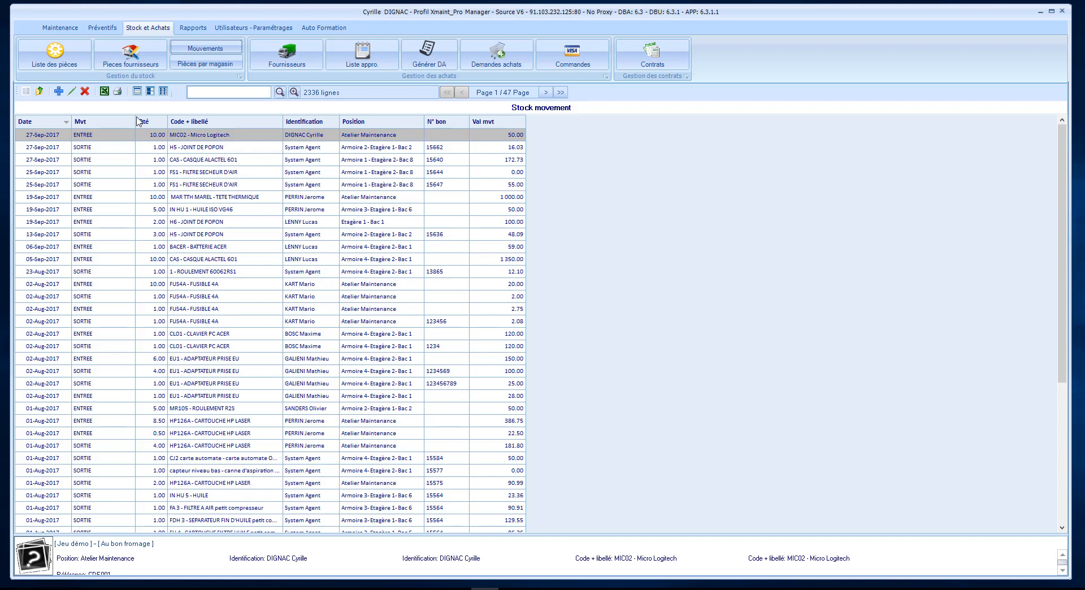
# Search the parts list for "mic" and open the Micro Logitech part record.
pyautogui.click(68, 64)
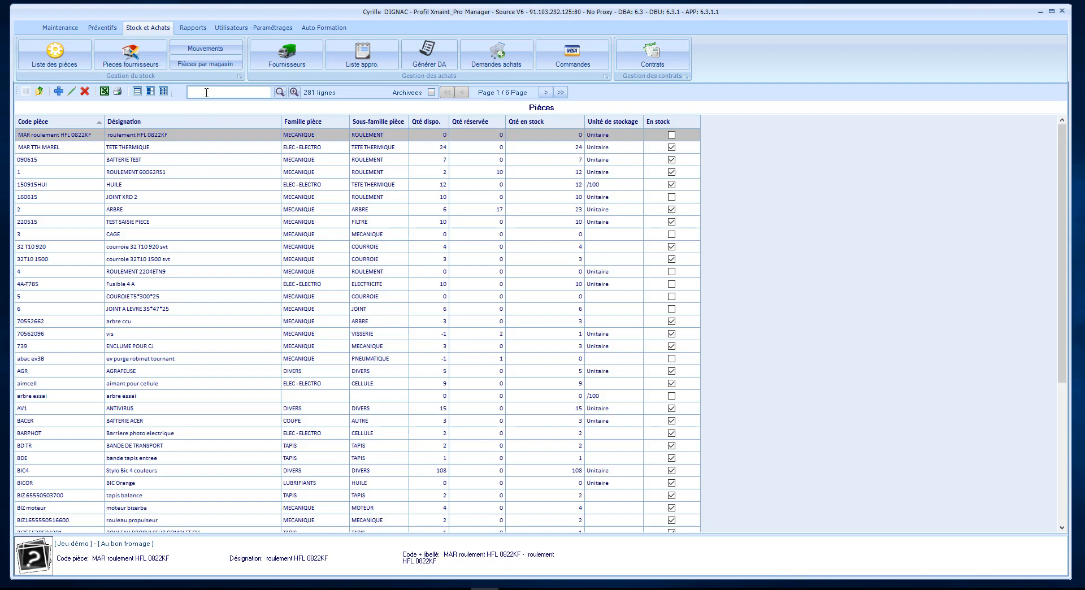
pyautogui.write('mic')
pyautogui.press('Return')
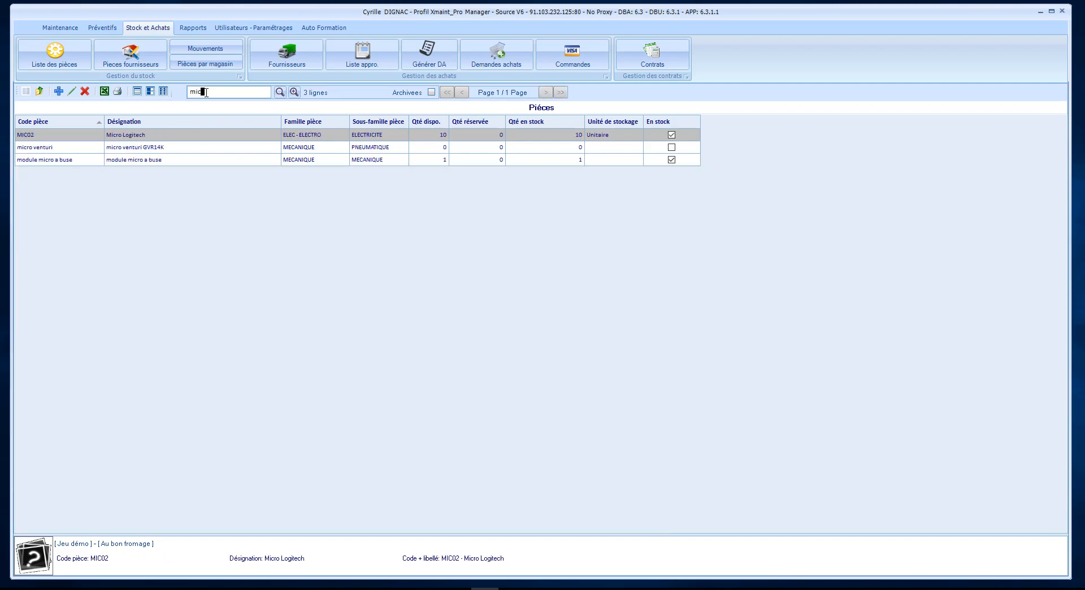
pyautogui.doubleClick(310, 140)
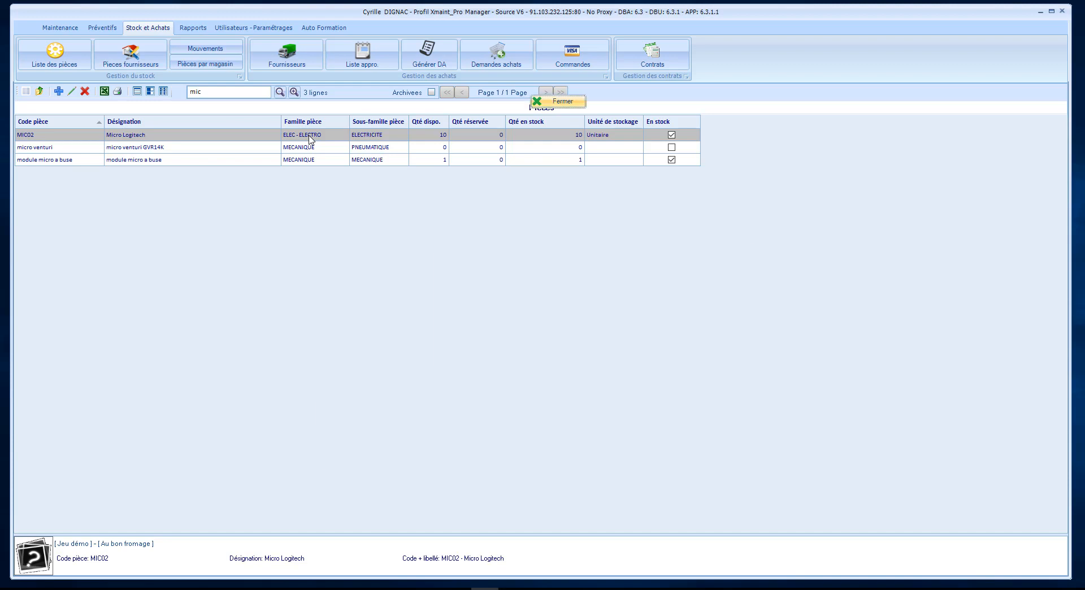